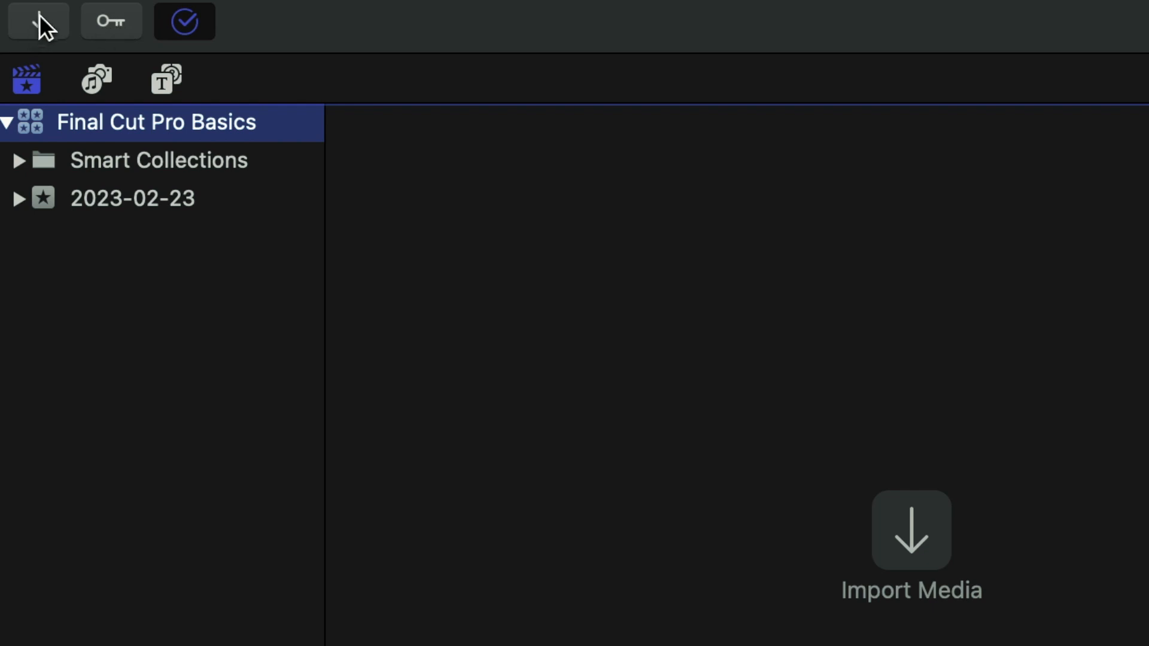
# Step: Import all clips from the EOS_DIGITAL folder on the LaCie Pro (FCPX) drive into the 2023-02-23 event
pyautogui.click(38, 14)
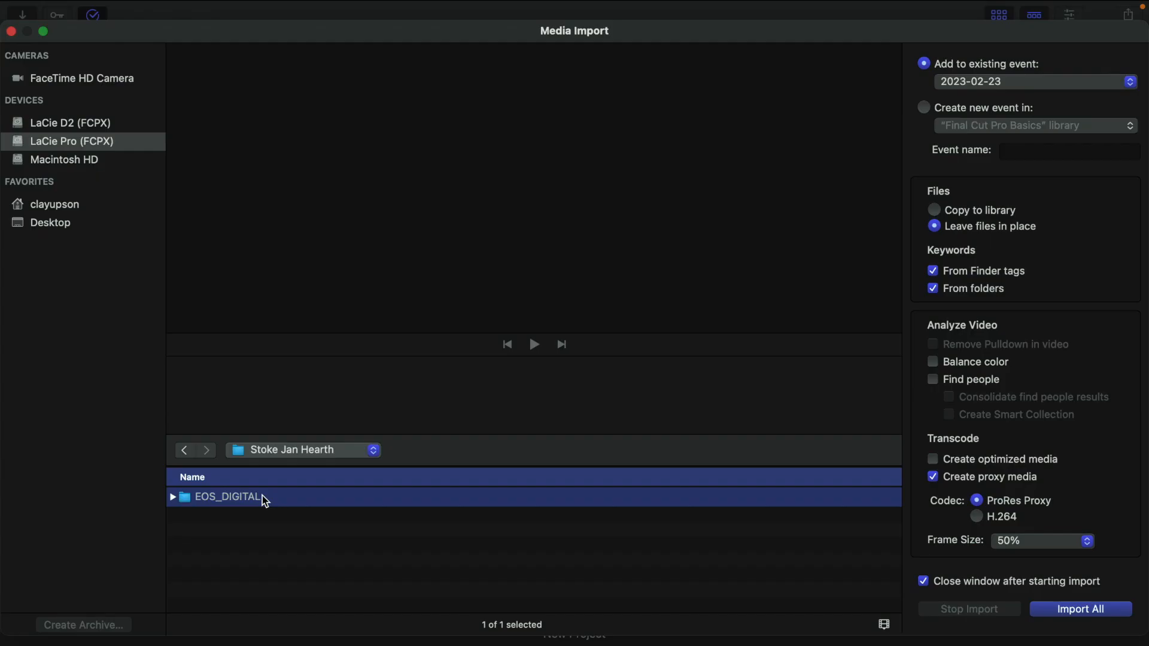
pyautogui.doubleClick(262, 495)
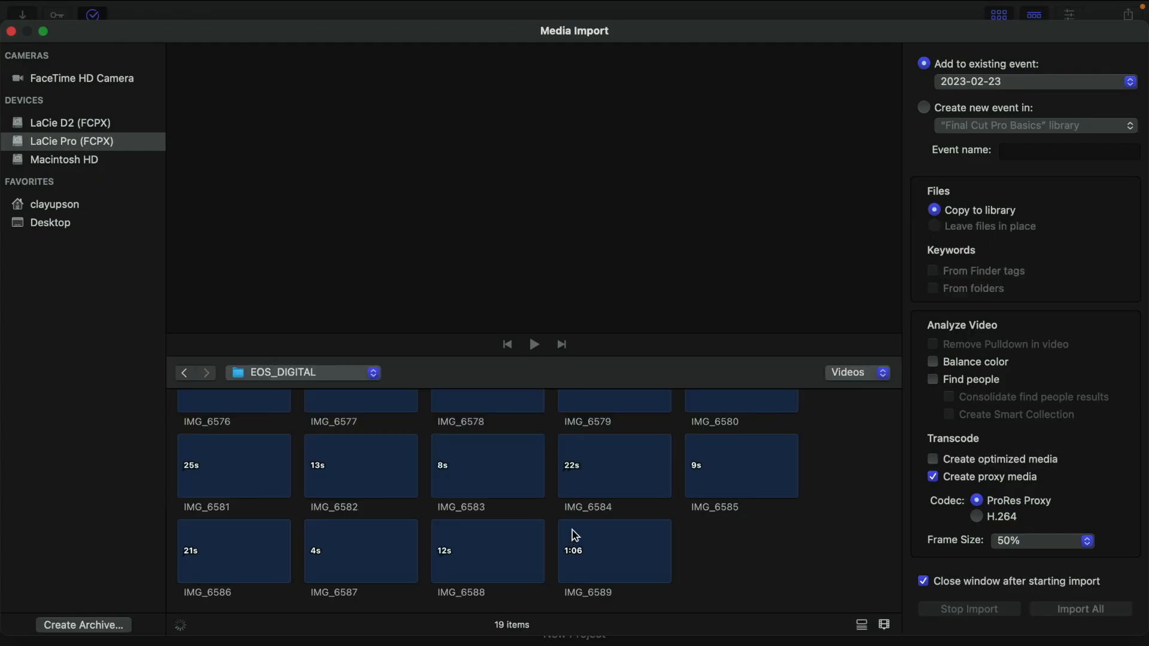
pyautogui.scroll(3, 346, 467)
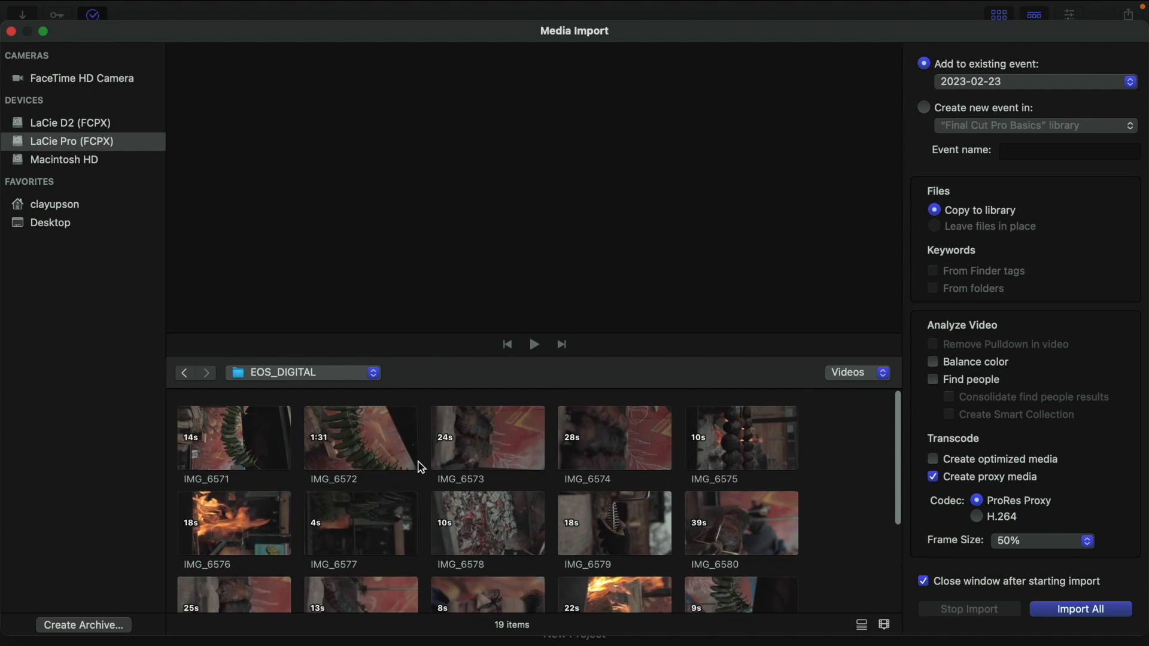
pyautogui.scroll(-3, 590, 510)
pyautogui.scroll(3, 470, 513)
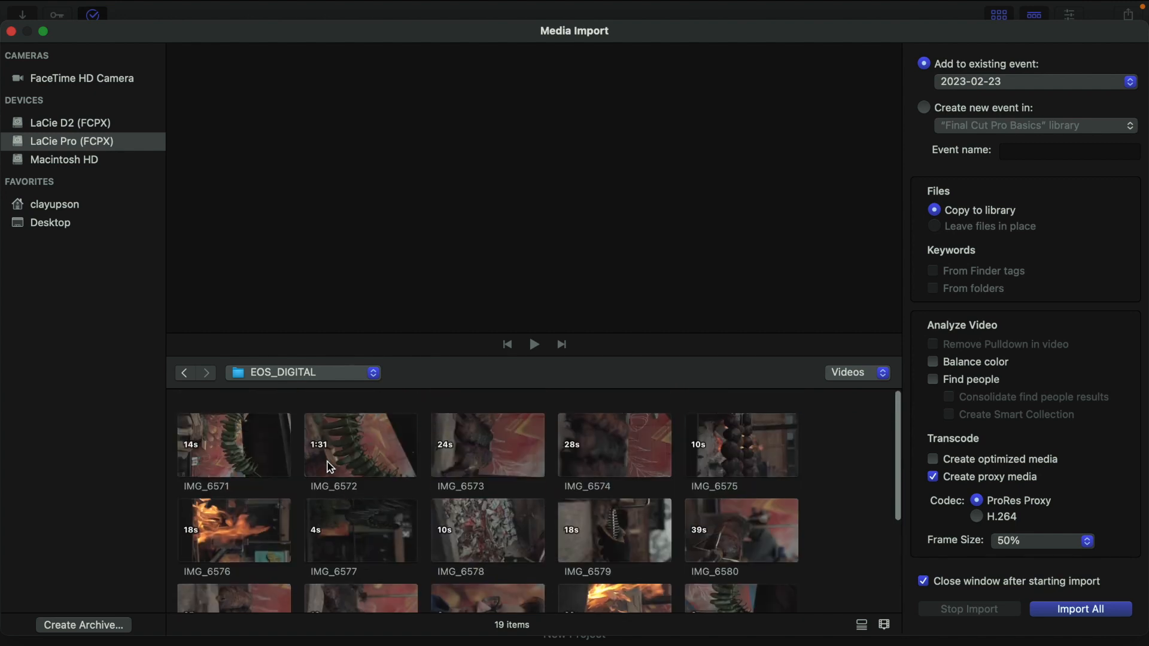
pyautogui.click(285, 457)
pyautogui.scroll(-3, 598, 509)
pyautogui.click(790, 568)
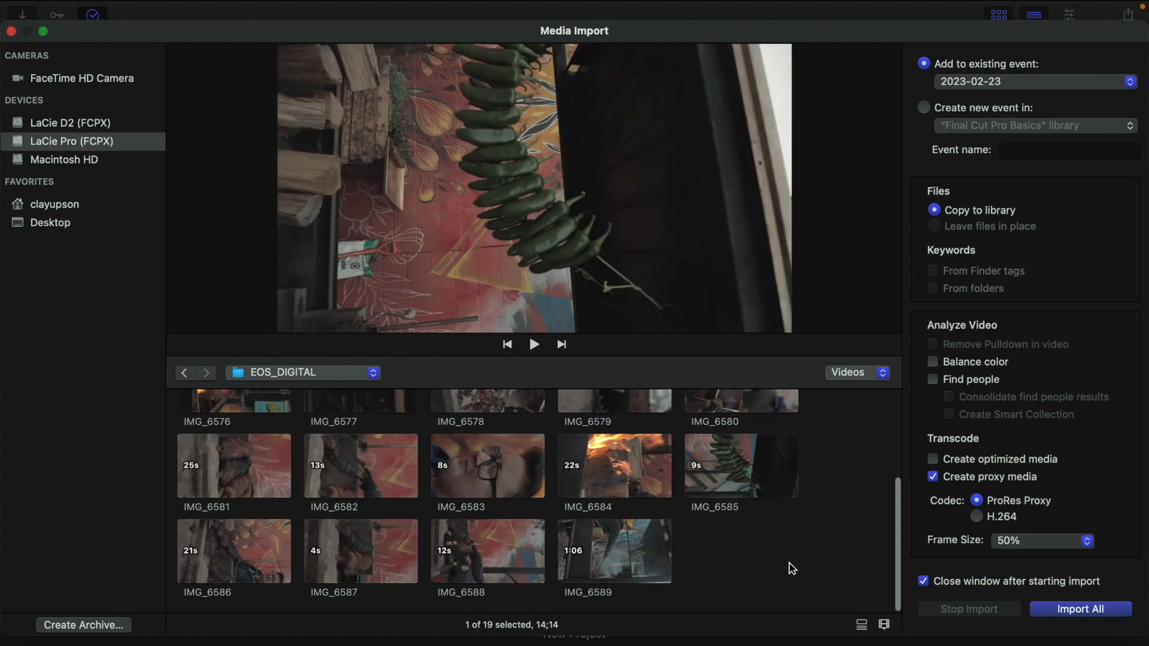
pyautogui.moveTo(790, 569); pyautogui.dragTo(4, 319)
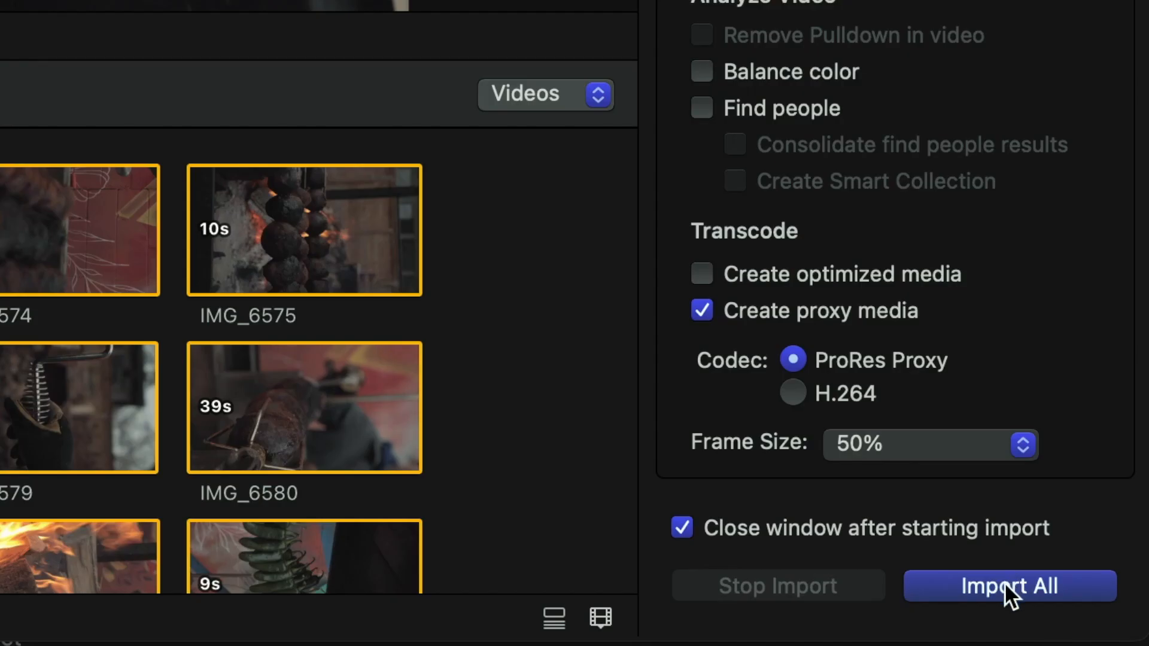
pyautogui.click(1002, 585)
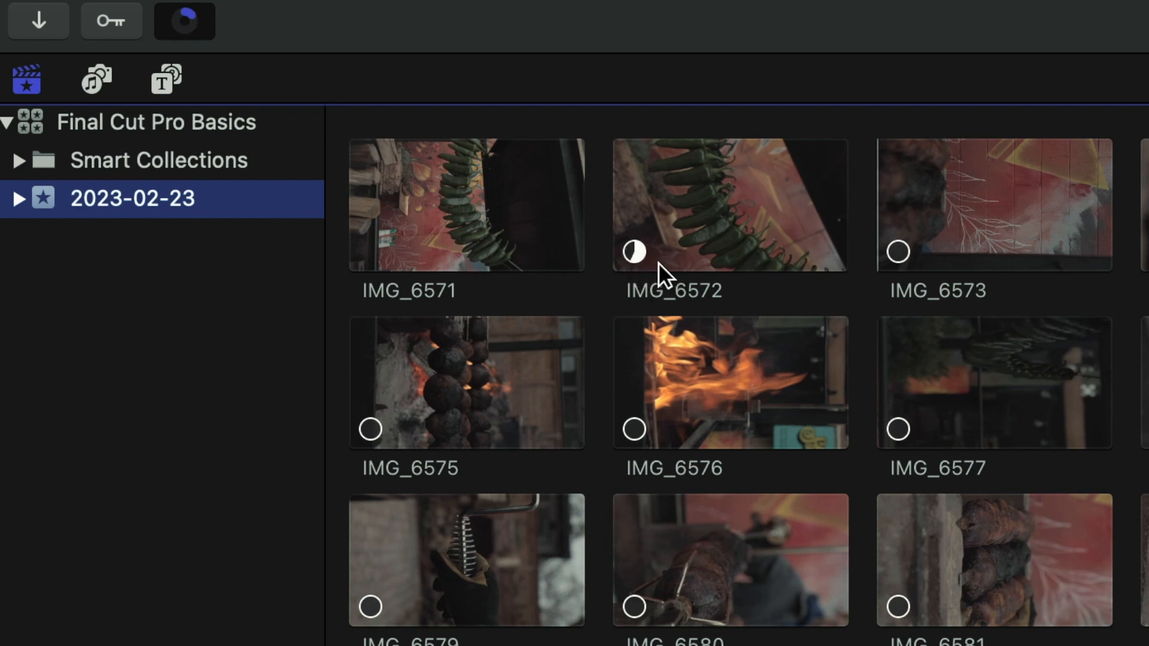
# Step: Check the background importing and transcoding progress, then close the Background Tasks window
pyautogui.press('super+9')
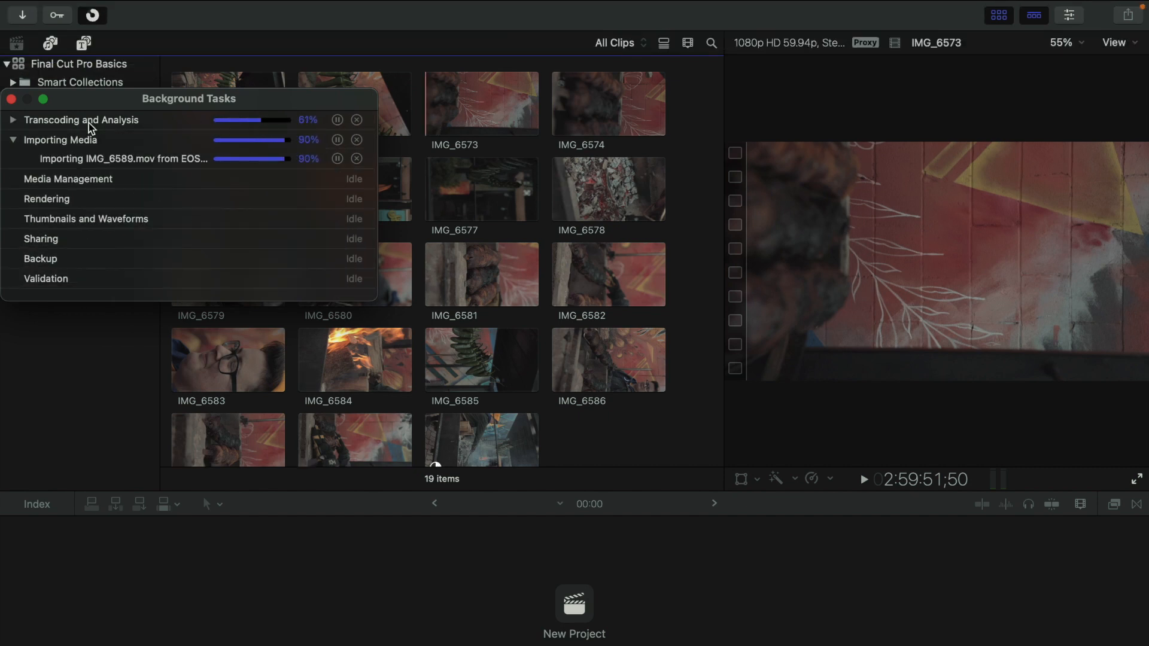
pyautogui.click(11, 100)
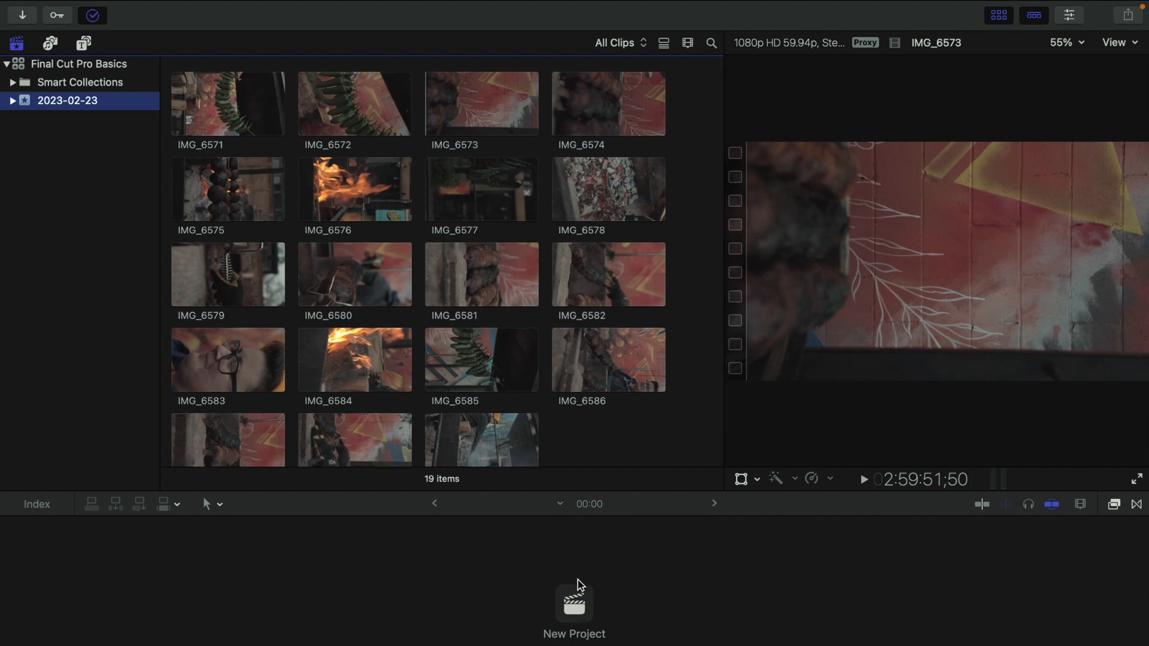
# Step: Create a new project named Basic with Vertical video format at 1080x1920 resolution
pyautogui.click(588, 615)
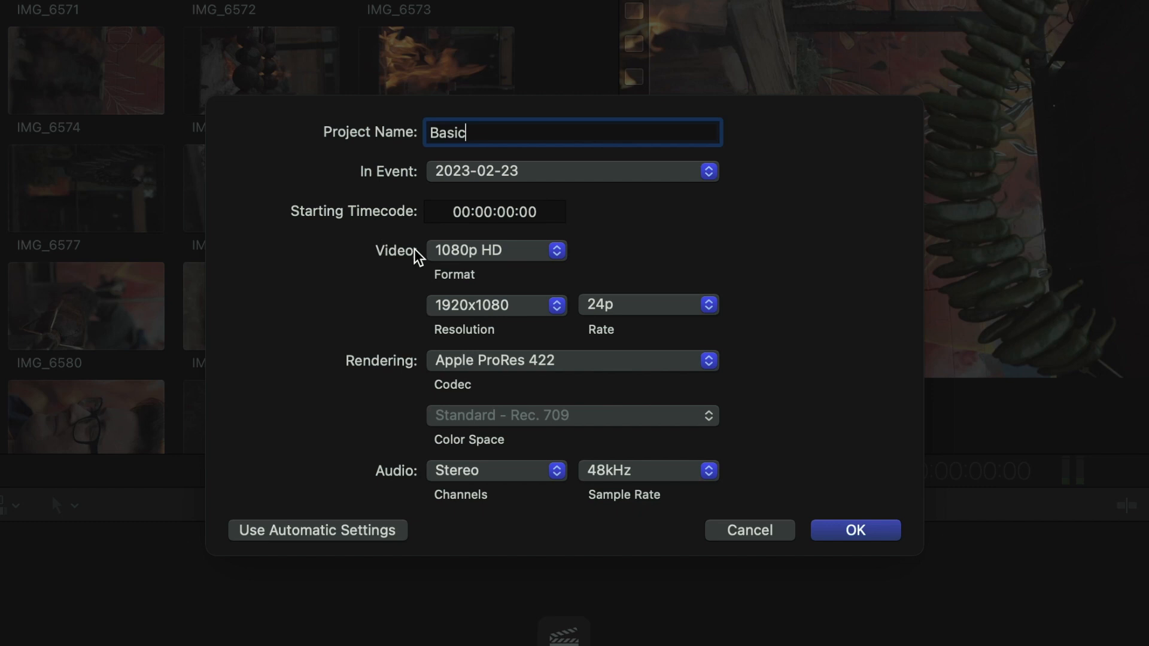
pyautogui.click(482, 320)
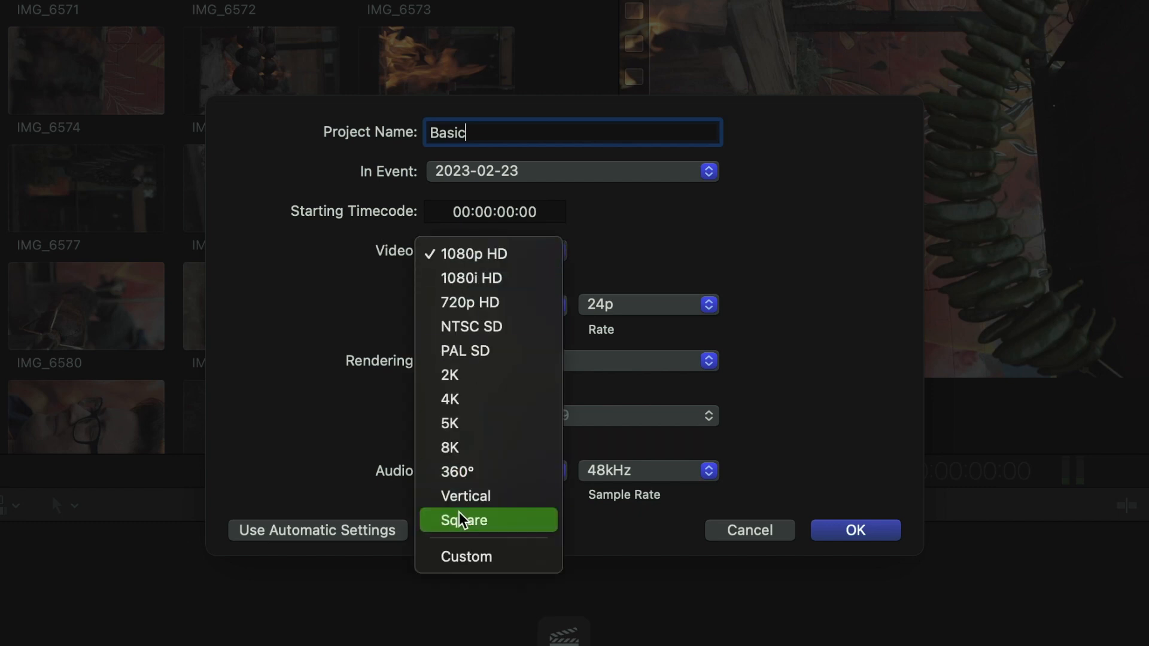
pyautogui.click(461, 495)
pyautogui.click(491, 308)
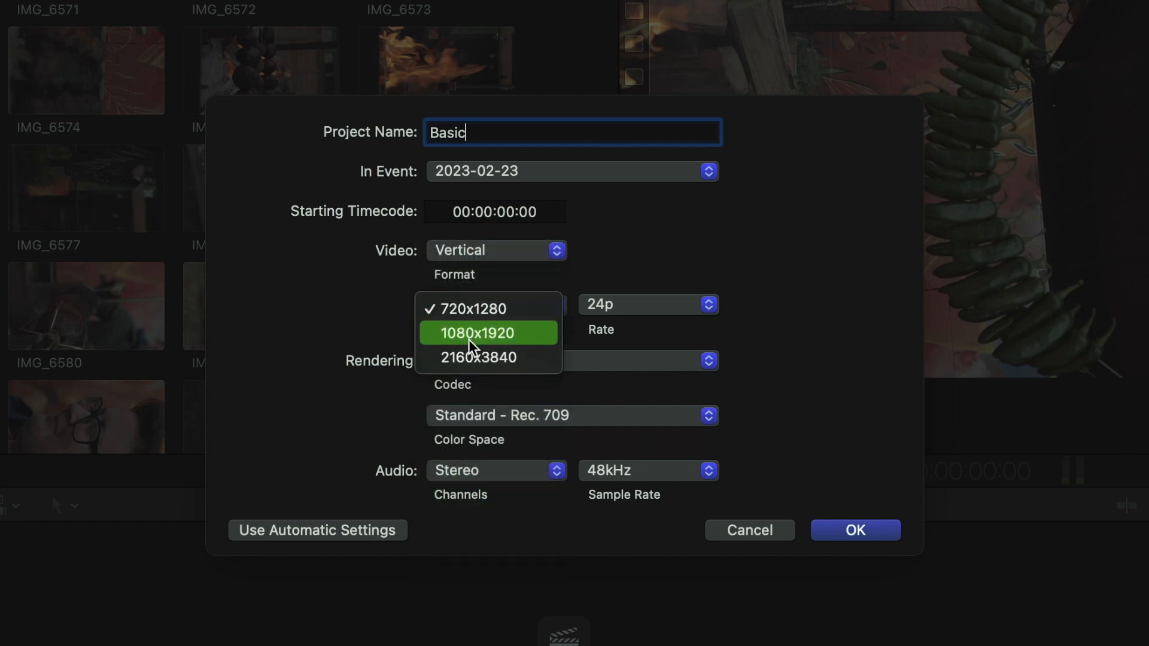
pyautogui.click(474, 335)
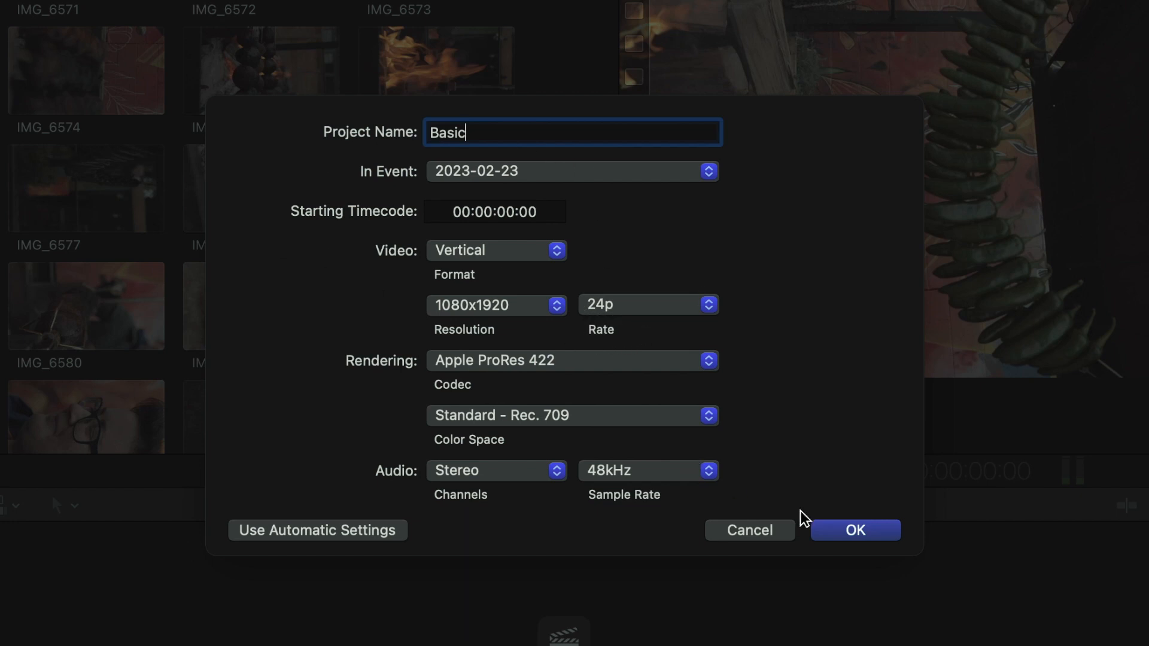
pyautogui.click(863, 532)
# Step: Append clips IMG_6571, IMG_6576 and IMG_6589 to the end of the project timeline
pyautogui.scroll(-3, 233, 225)
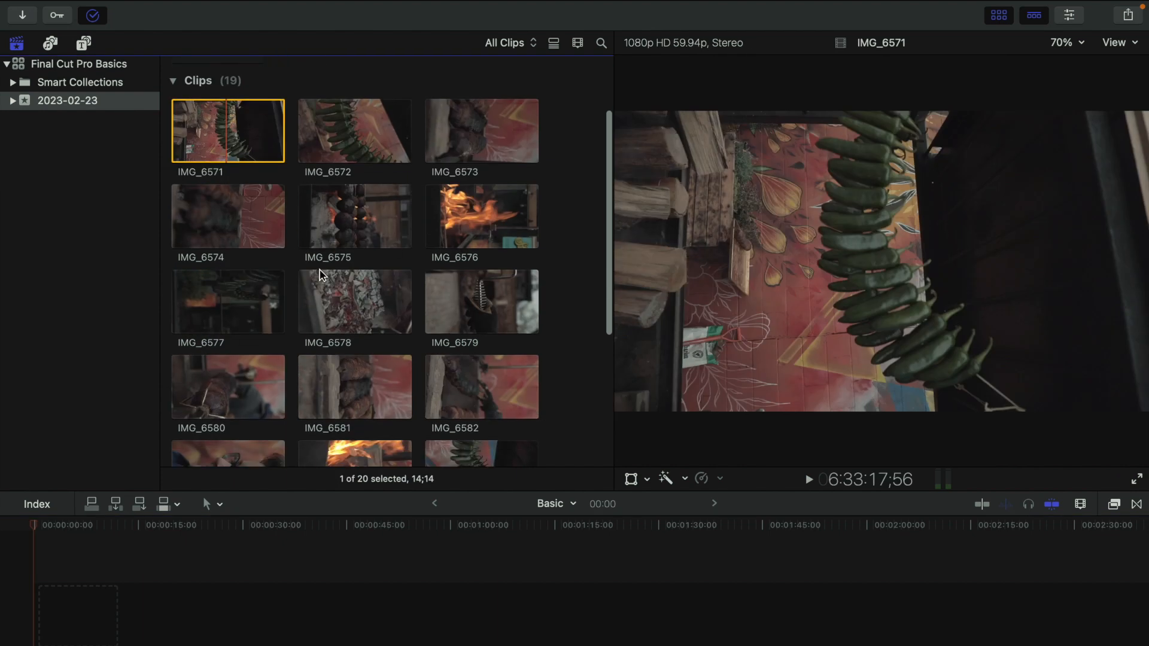
pyautogui.press('e')
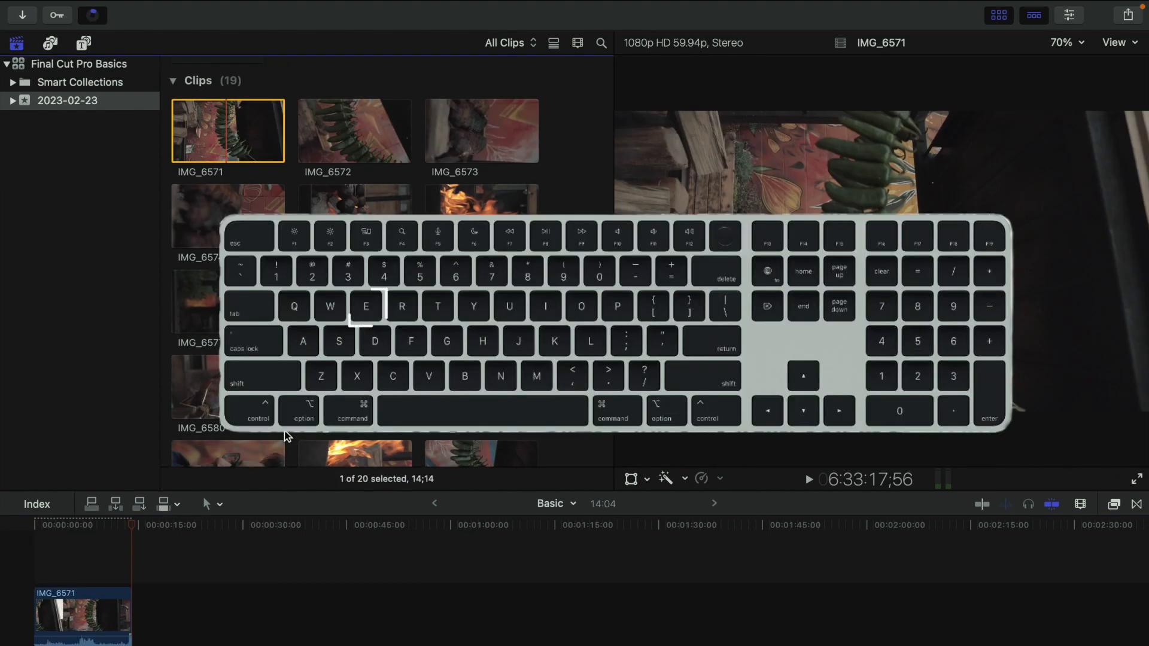
pyautogui.click(482, 203)
pyautogui.press('e')
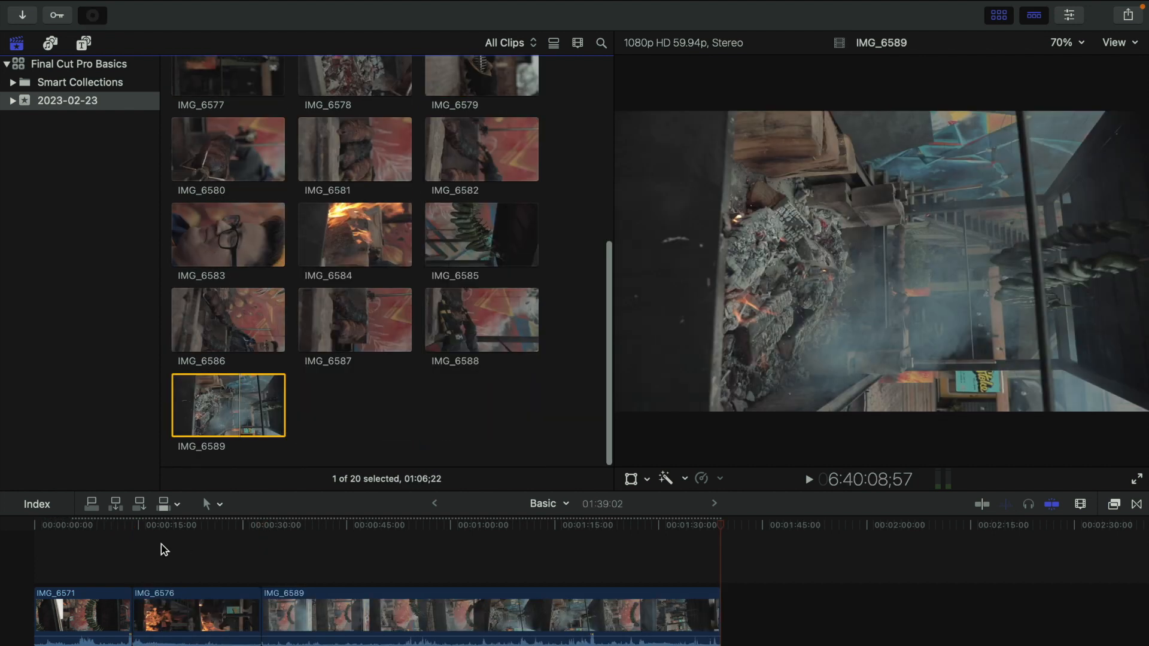
pyautogui.click(69, 524)
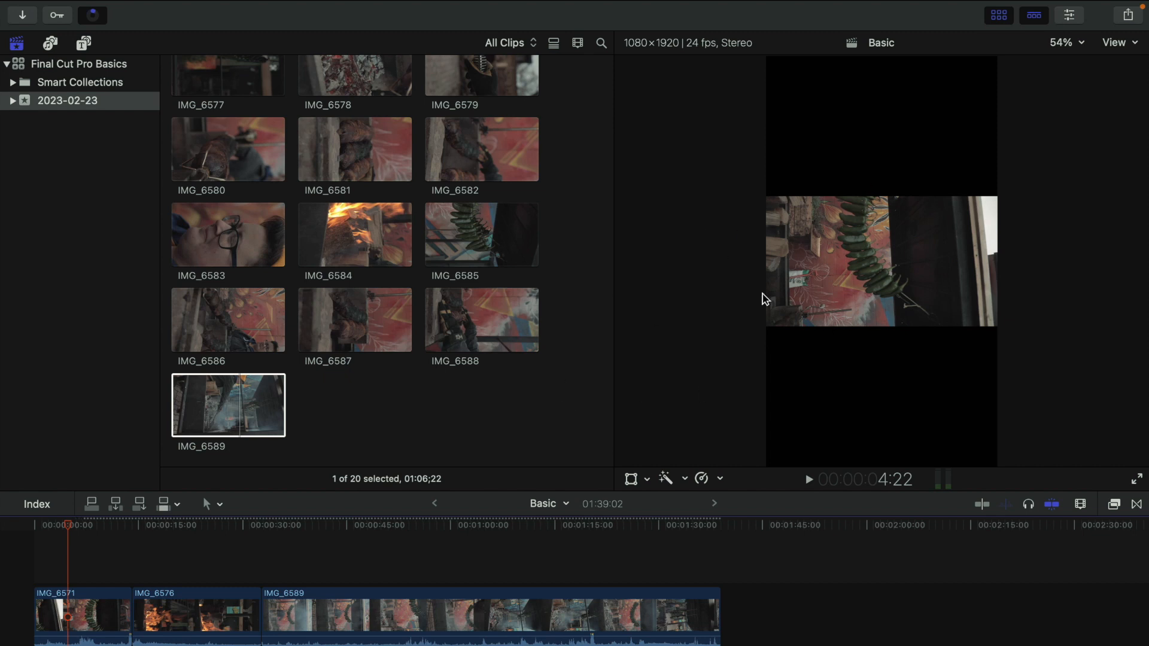
# Step: Select all three timeline clips and set their rotation to 90°
pyautogui.moveTo(72, 527); pyautogui.dragTo(277, 546)
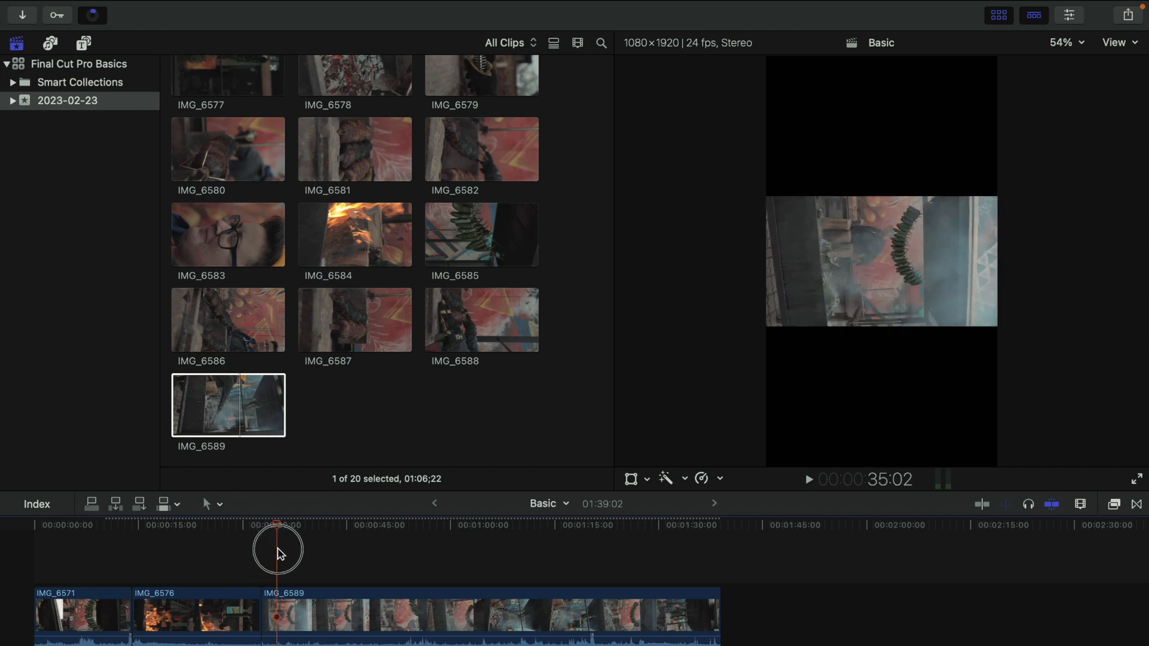
pyautogui.click(1069, 18)
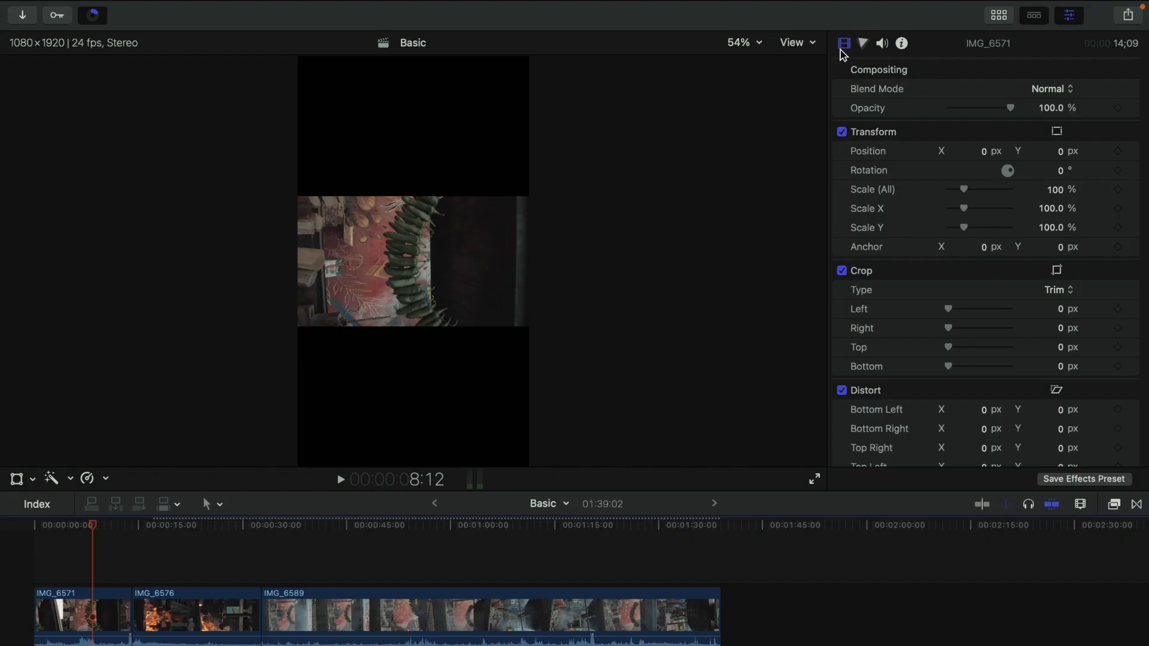
pyautogui.moveTo(80, 570); pyautogui.dragTo(436, 638)
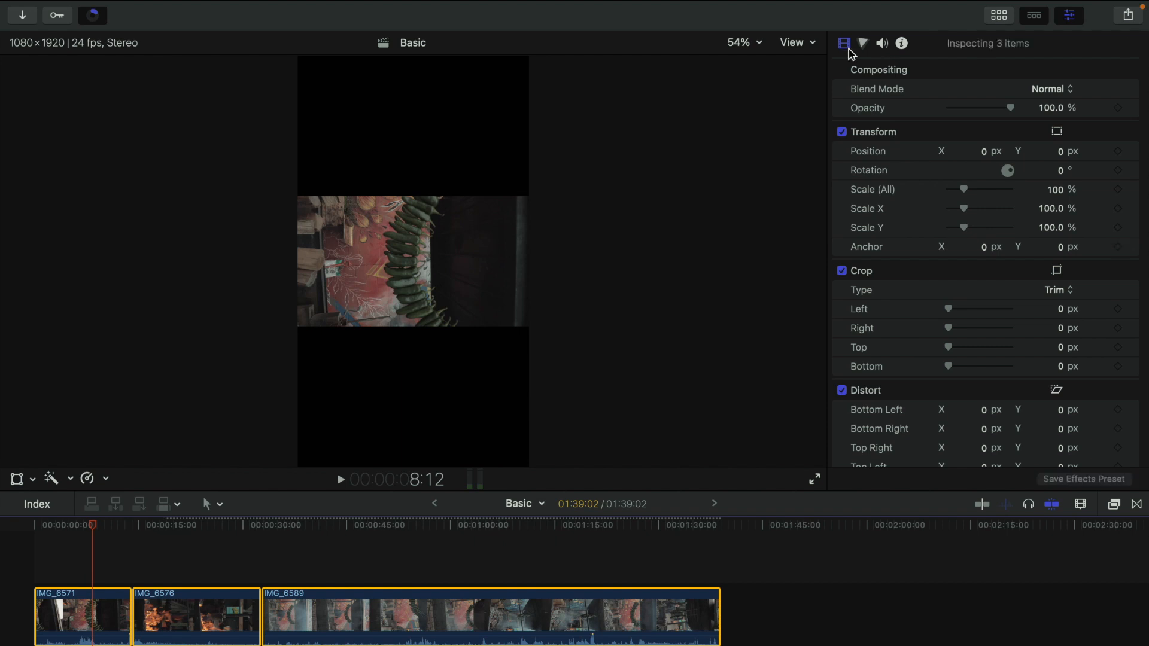
pyautogui.click(1060, 174)
pyautogui.write('90')
pyautogui.press('Return')
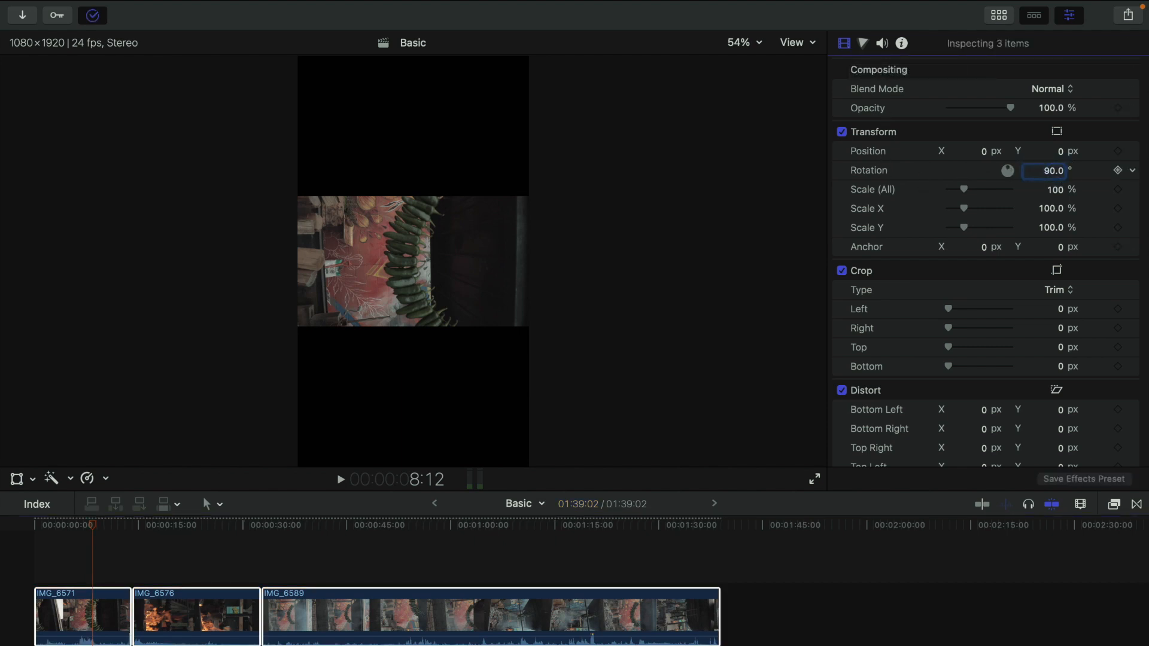
# Step: Set the selected clips' Spatial Conform type to None
pyautogui.scroll(-10, 945, 323)
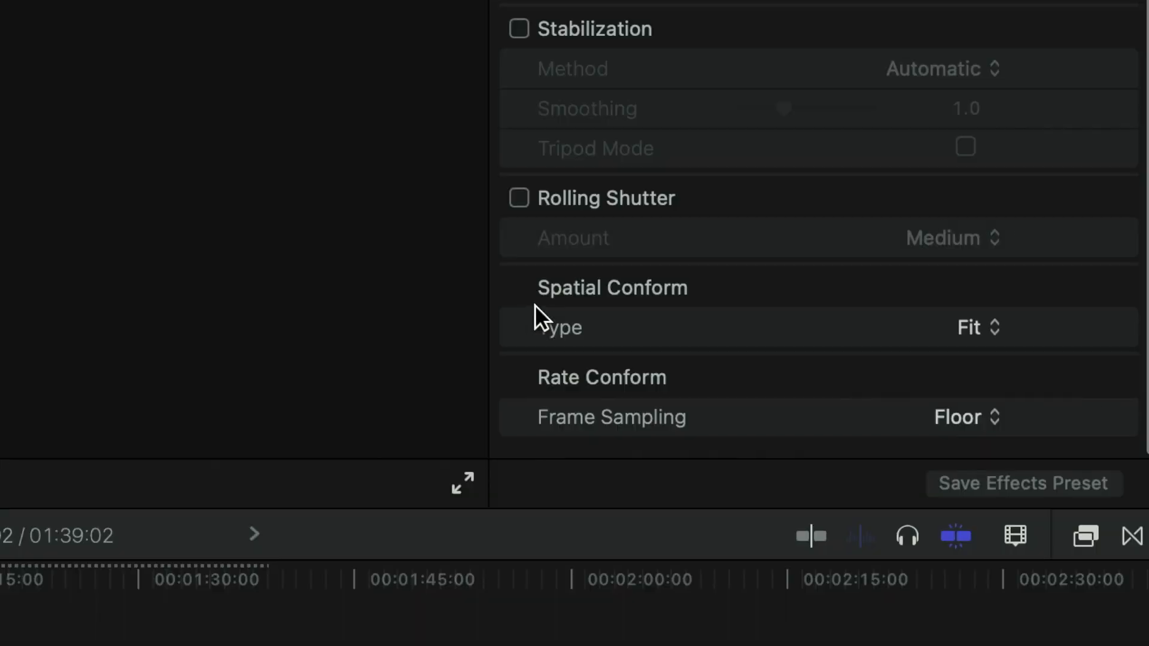
pyautogui.click(980, 326)
pyautogui.click(970, 407)
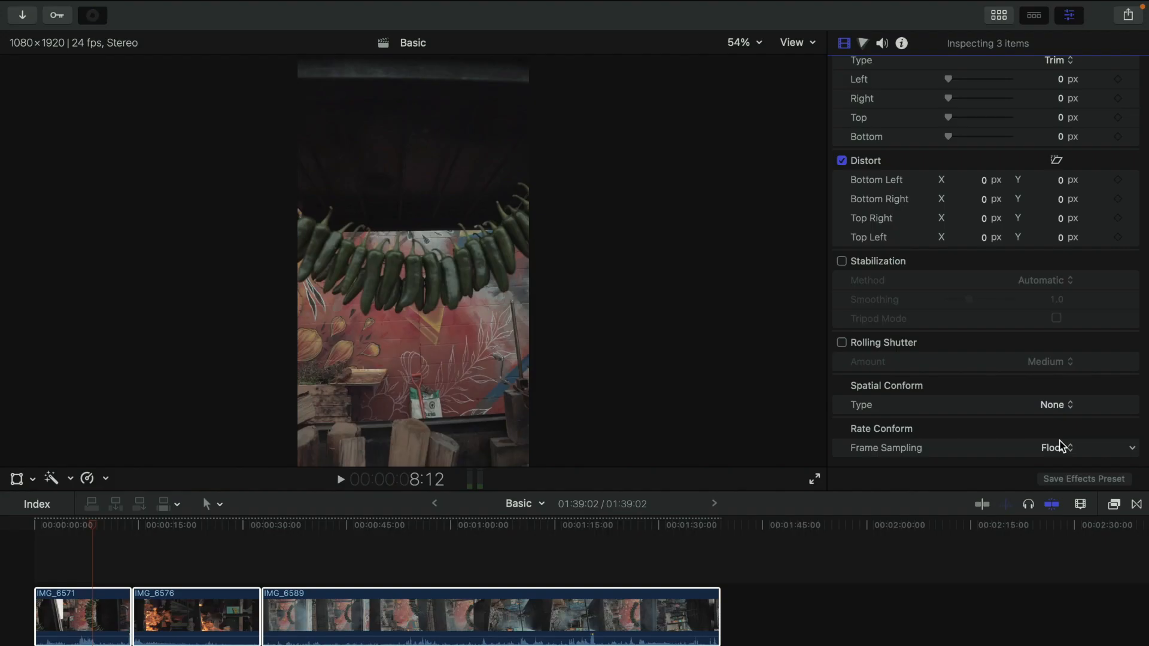
# Step: Try the Spatial Conform type Fill, then switch it back to None
pyautogui.click(962, 328)
pyautogui.click(1055, 391)
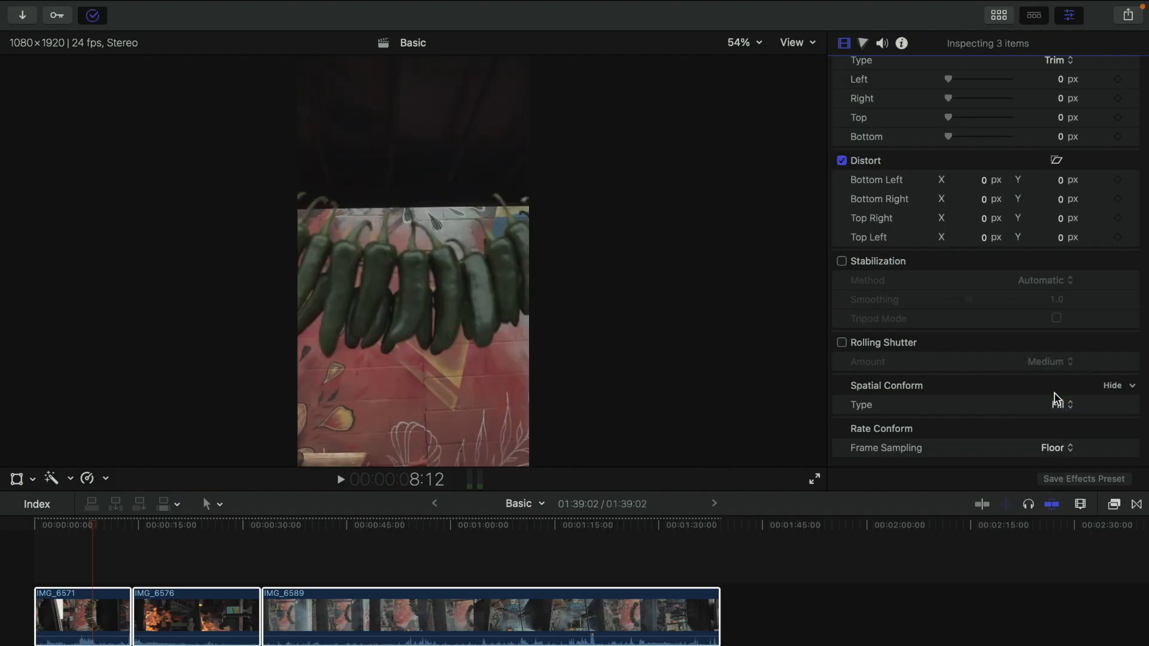
pyautogui.click(1052, 404)
pyautogui.click(1061, 426)
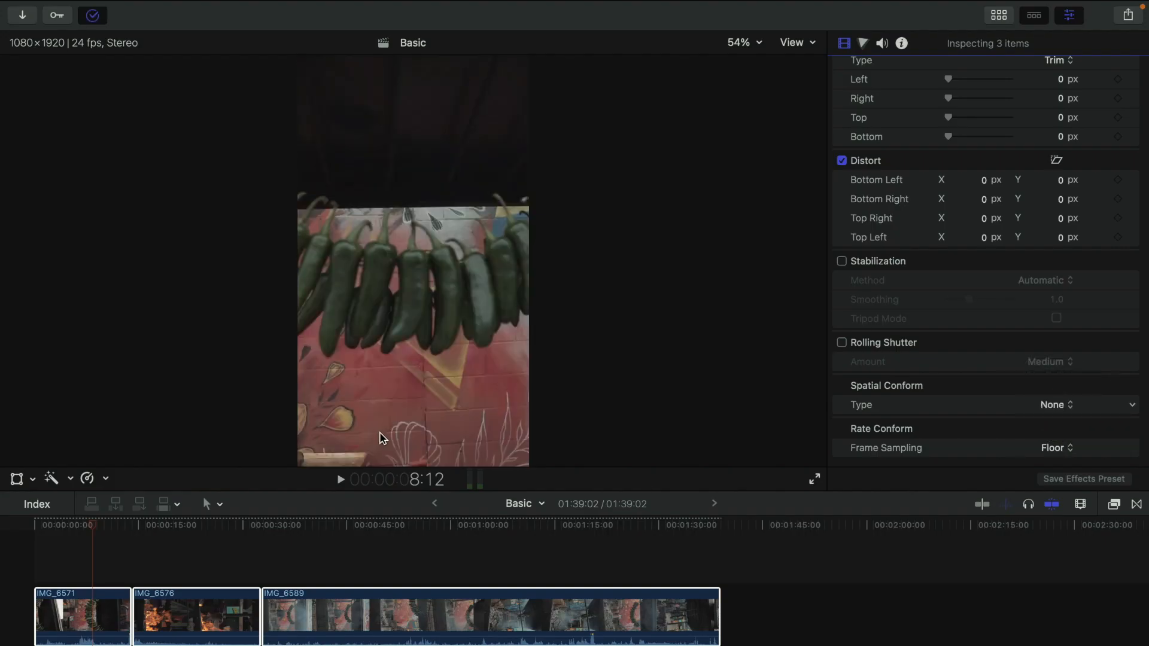
# Step: Trim the start of IMG_6589 to the playhead at about 45 seconds
pyautogui.click(82, 541)
pyautogui.moveTo(30, 532); pyautogui.dragTo(370, 546)
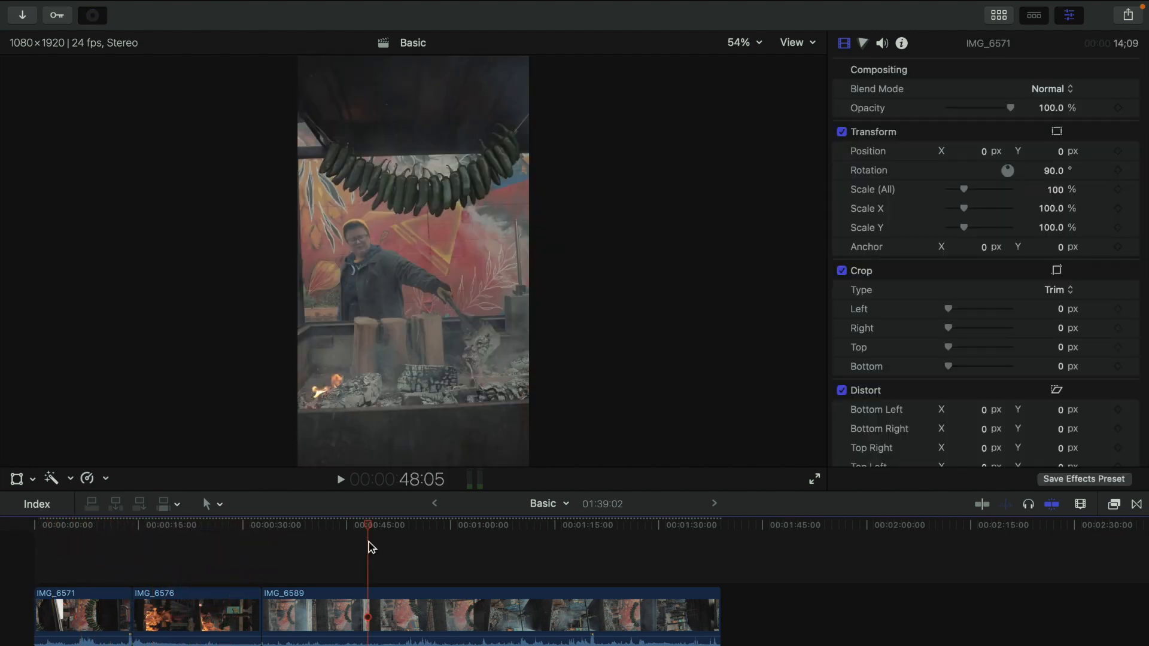
pyautogui.hotkey('alt', '[')
# Step: Trim the end of IMG_6571 to the playhead
pyautogui.click(211, 562)
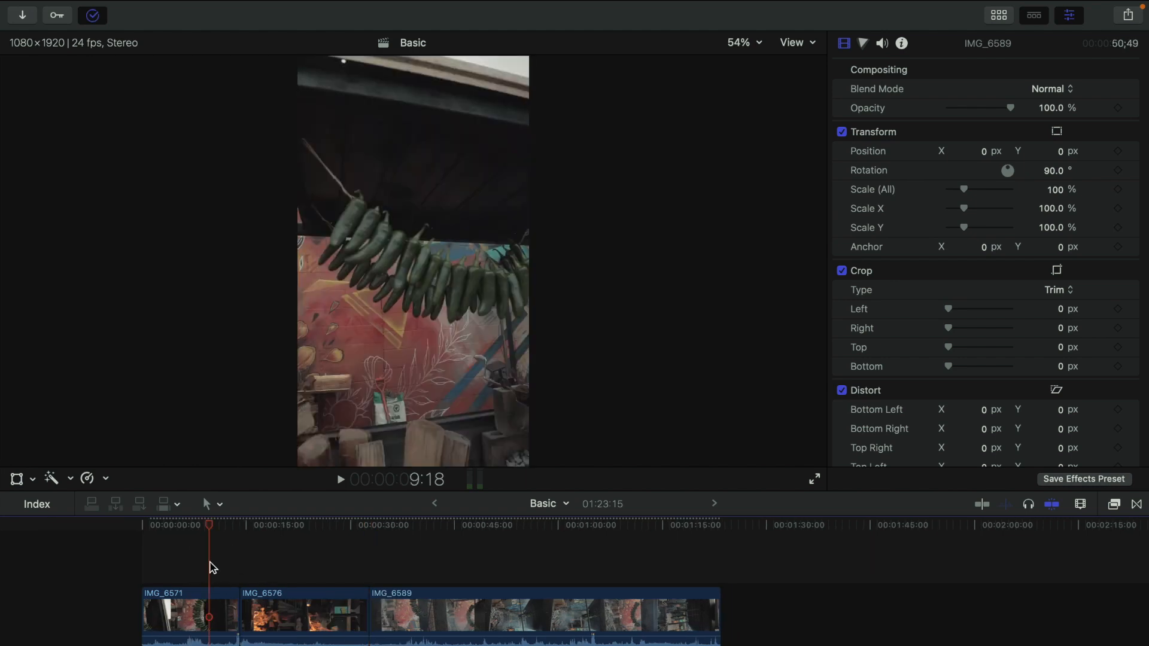
pyautogui.hotkey('alt', ']')
# Step: Preview IMG_6576 and trim both its start and end to the playhead
pyautogui.click(249, 584)
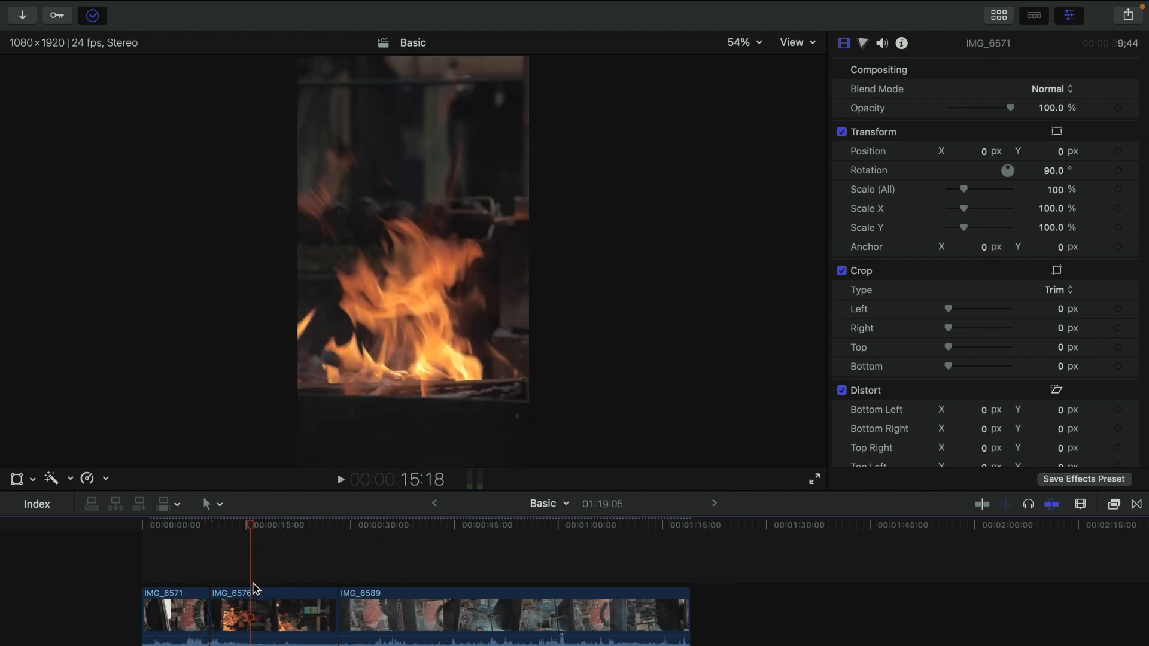
pyautogui.press('Up')
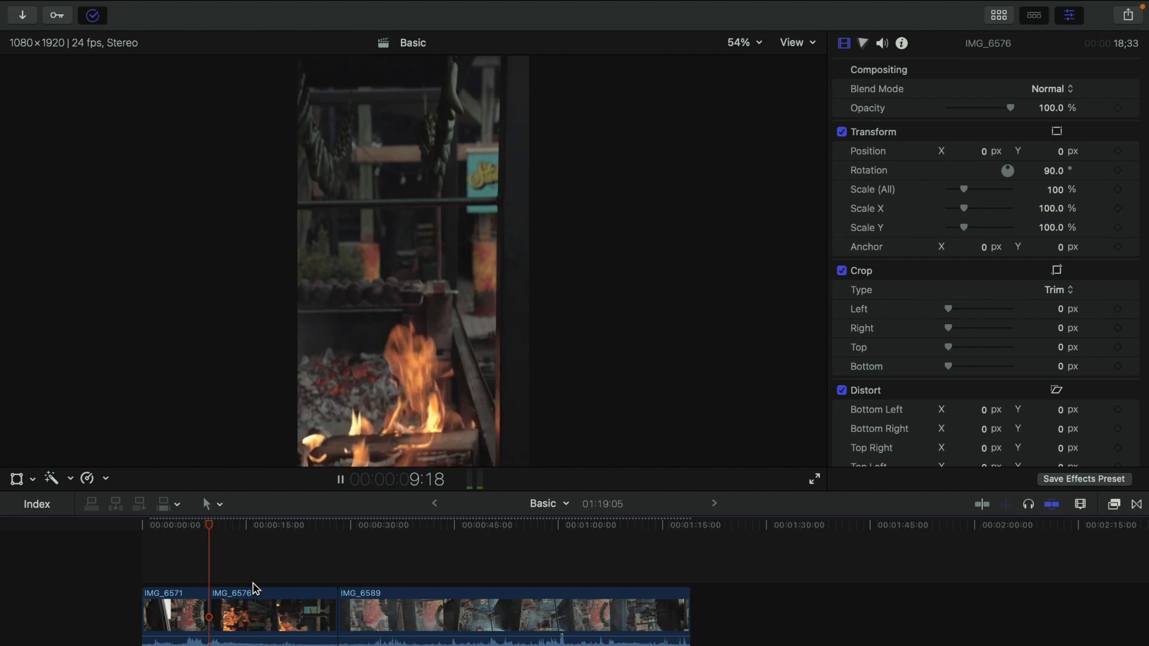
pyautogui.press('space')
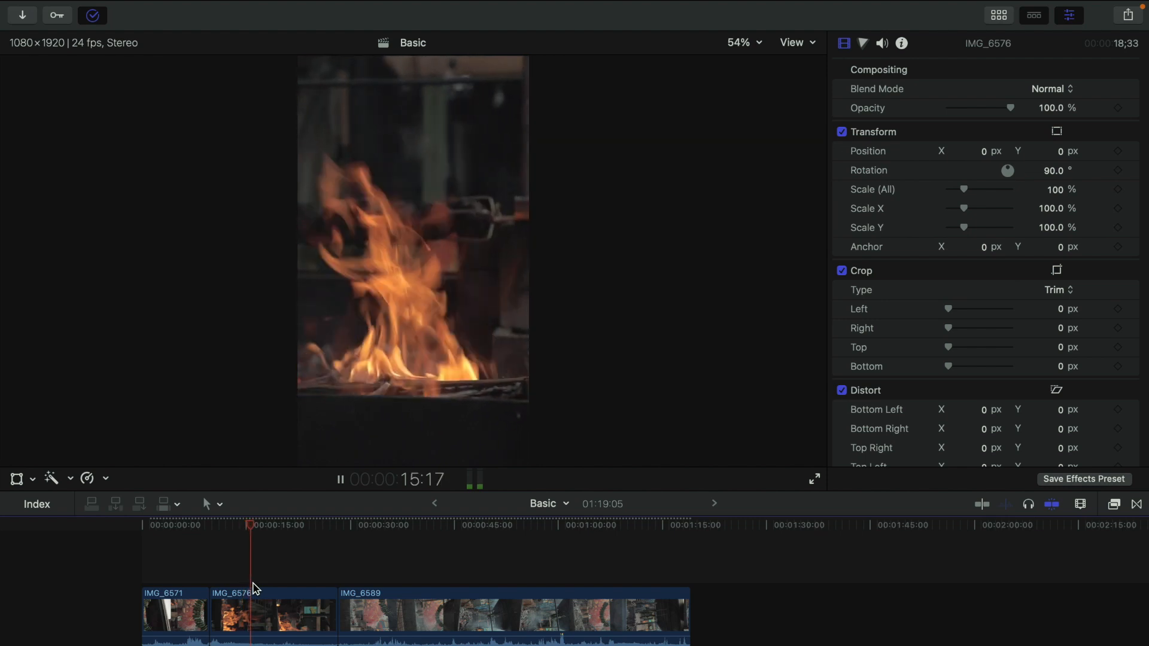
pyautogui.press('space')
pyautogui.hotkey('alt', '[')
pyautogui.press('space')
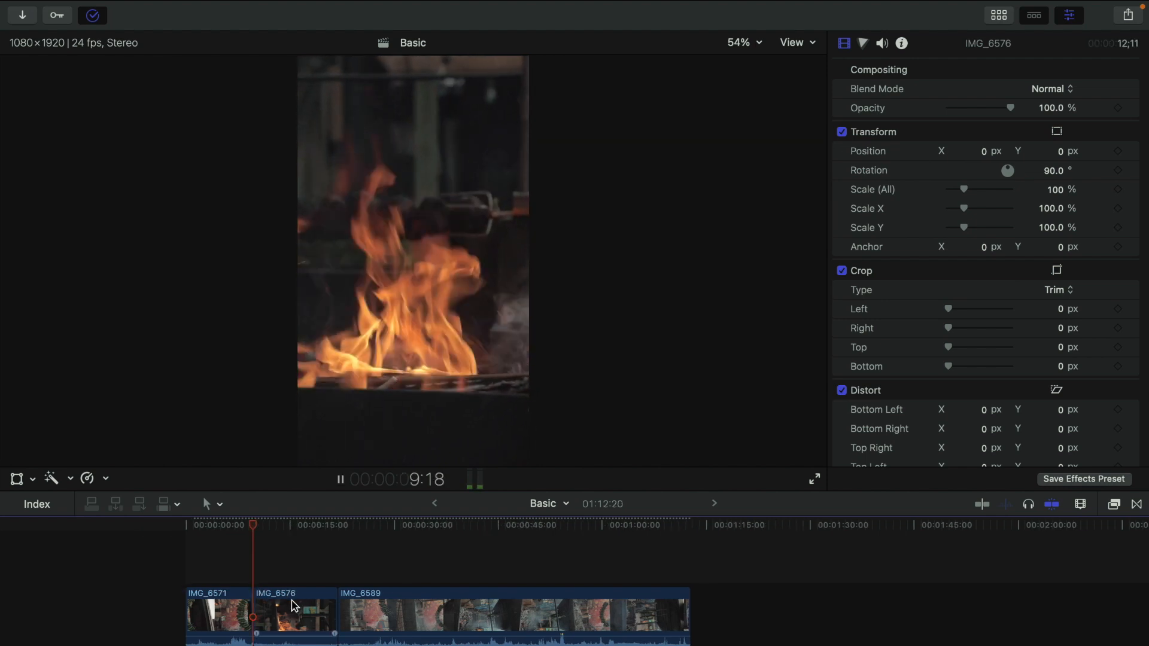
pyautogui.hscroll(1, 307, 611)
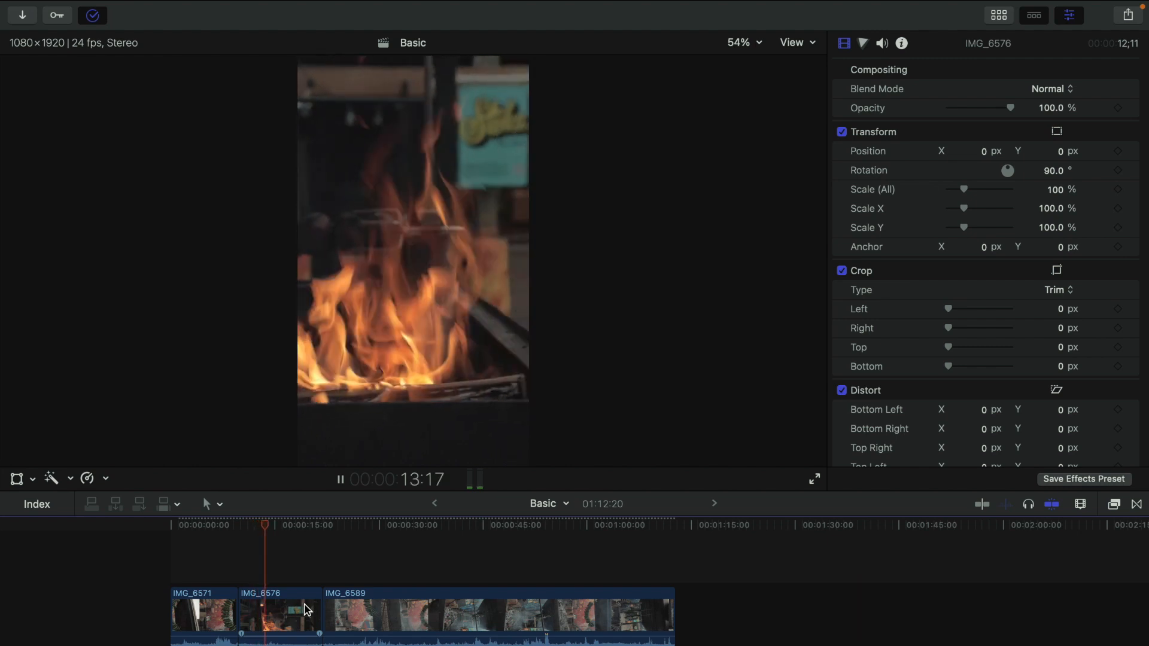
pyautogui.hotkey('alt', ']')
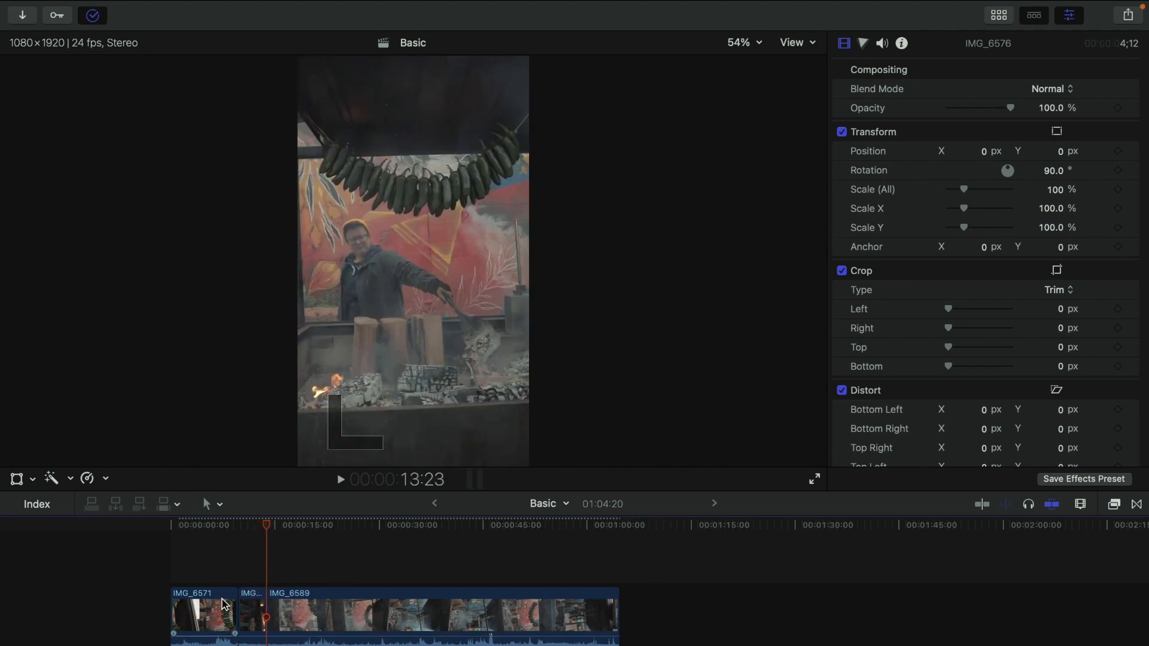
# Step: Open Custom Speed for IMG_6576 and set its speed to Automatic
pyautogui.click(250, 606)
pyautogui.click(105, 478)
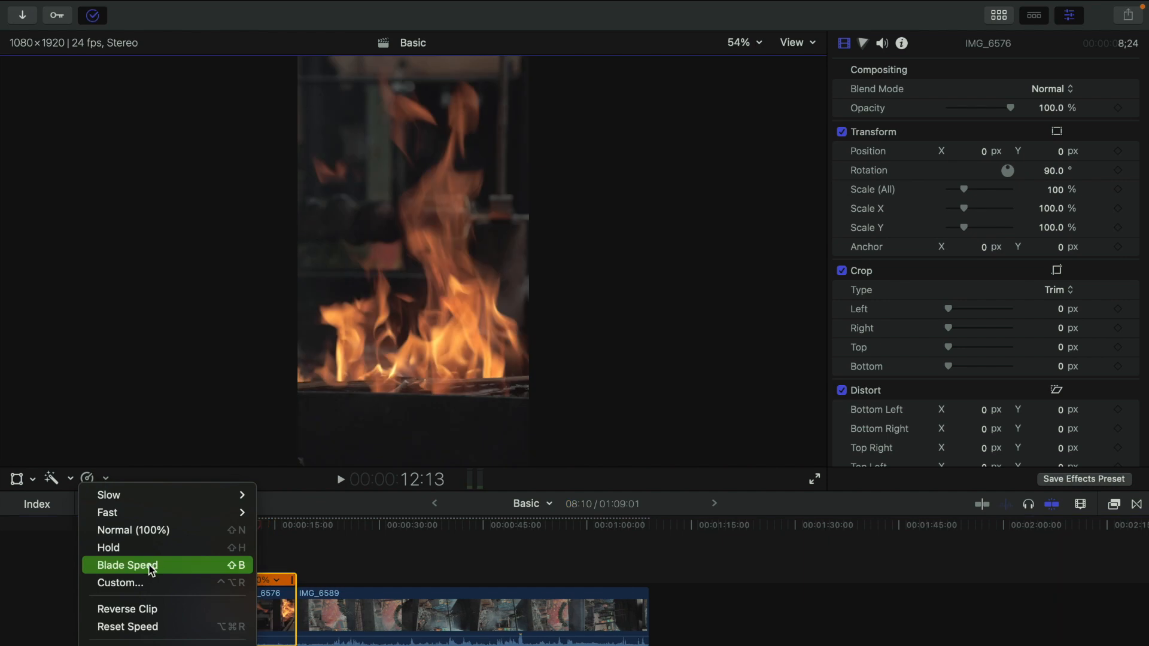
pyautogui.click(146, 583)
pyautogui.click(199, 540)
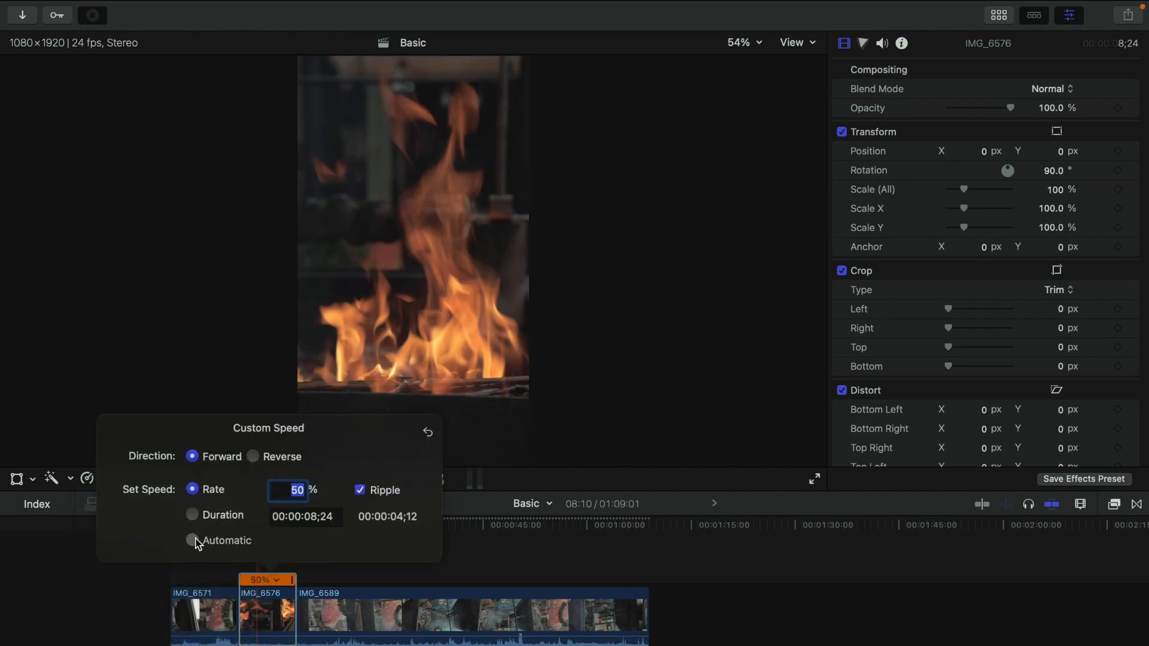
# Step: Close the speed settings and play back the timeline from the start of the slowed clip
pyautogui.click(263, 608)
pyautogui.click(239, 551)
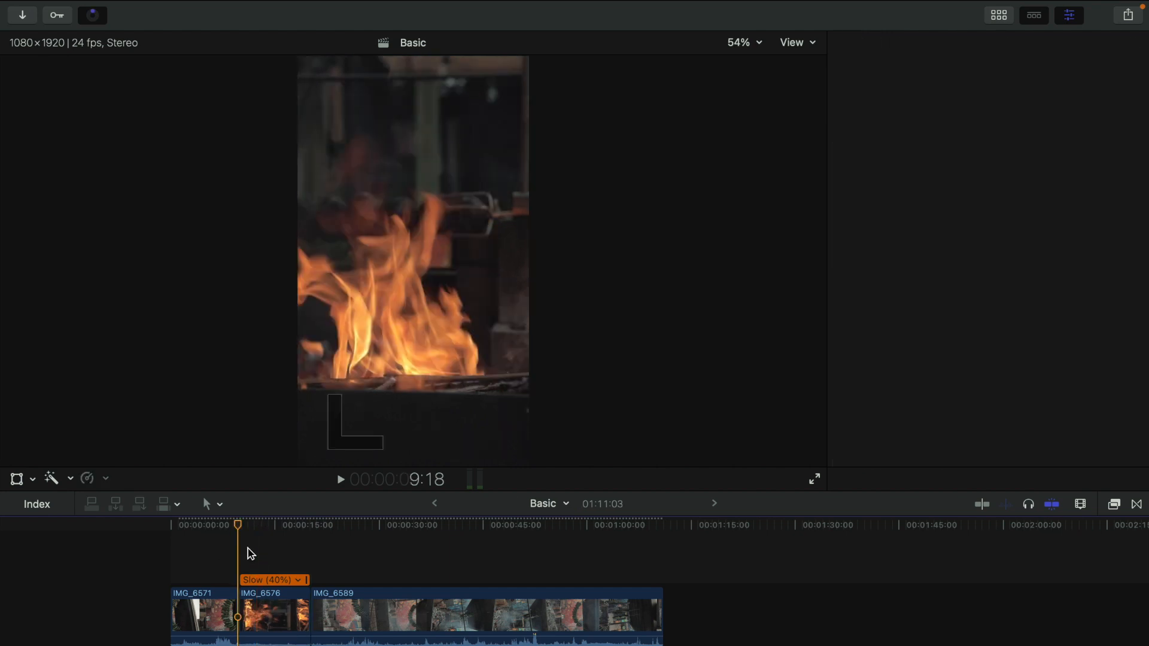
pyautogui.press('space')
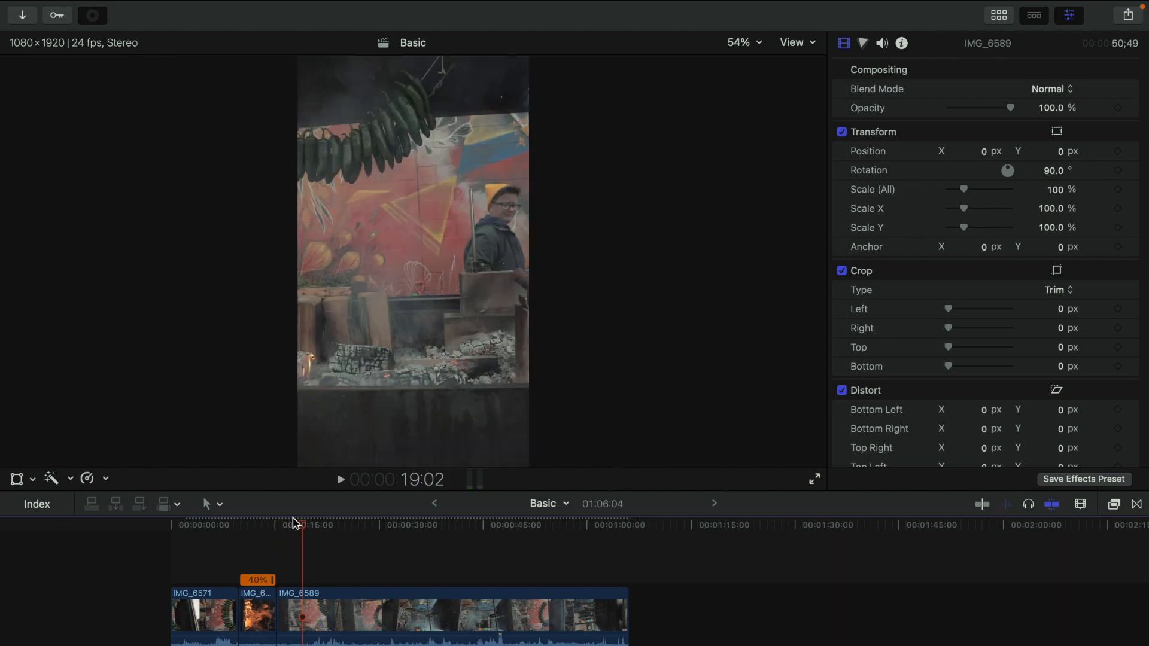
# Step: Move the playhead to about 15 seconds and trim the start of IMG_6589 to it
pyautogui.moveTo(295, 525); pyautogui.dragTo(407, 531)
pyautogui.hotkey('alt', '[')
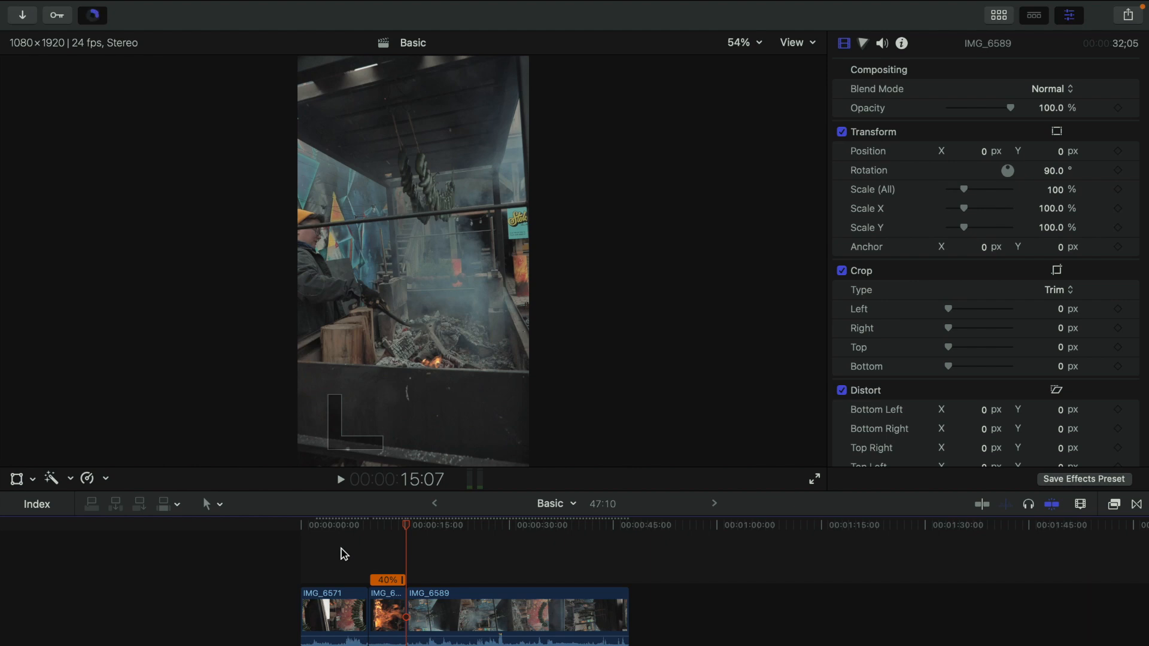
pyautogui.moveTo(407, 592); pyautogui.dragTo(267, 589)
pyautogui.click(407, 595)
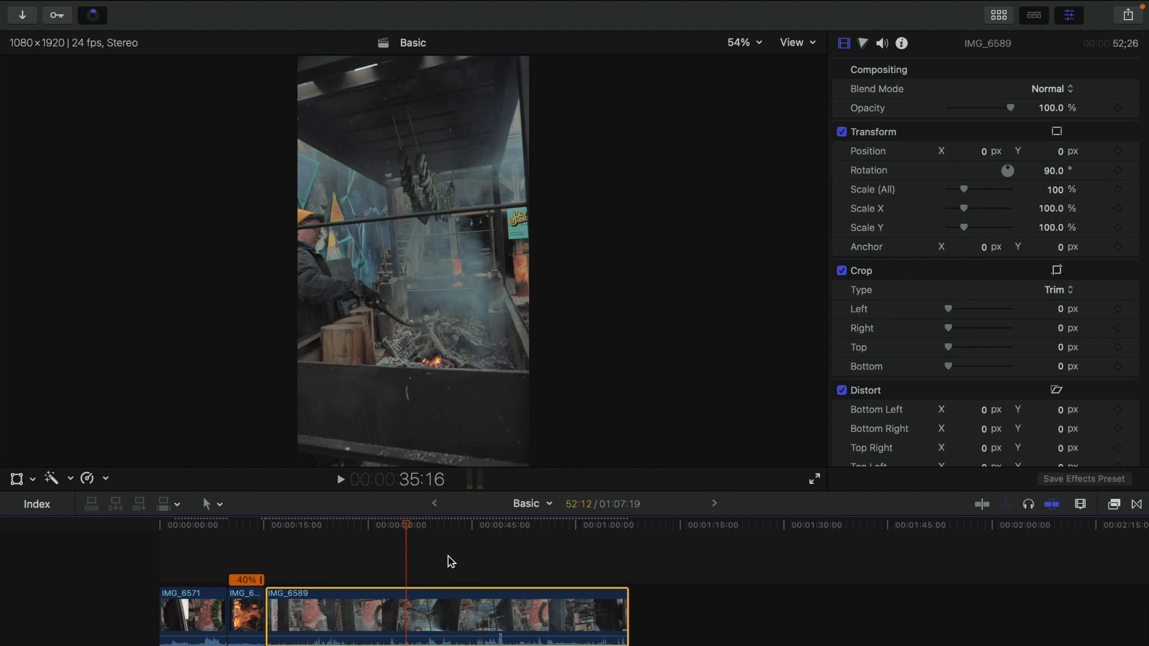
pyautogui.hotkey('alt', ']')
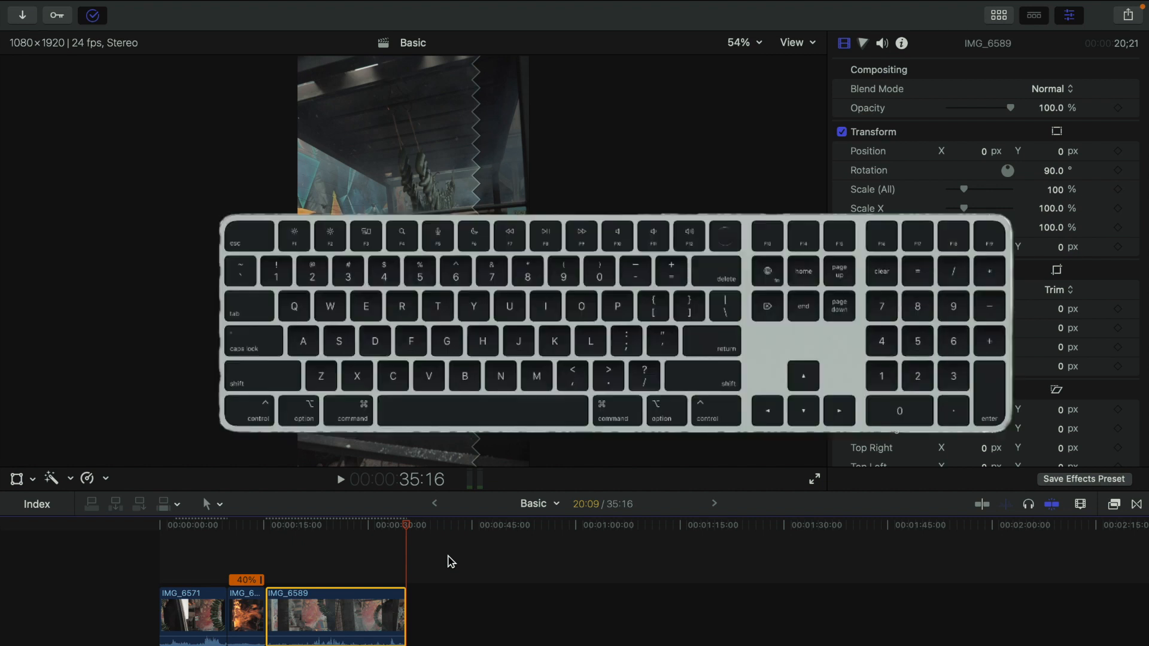
pyautogui.press('super+z')
pyautogui.press('super+z')
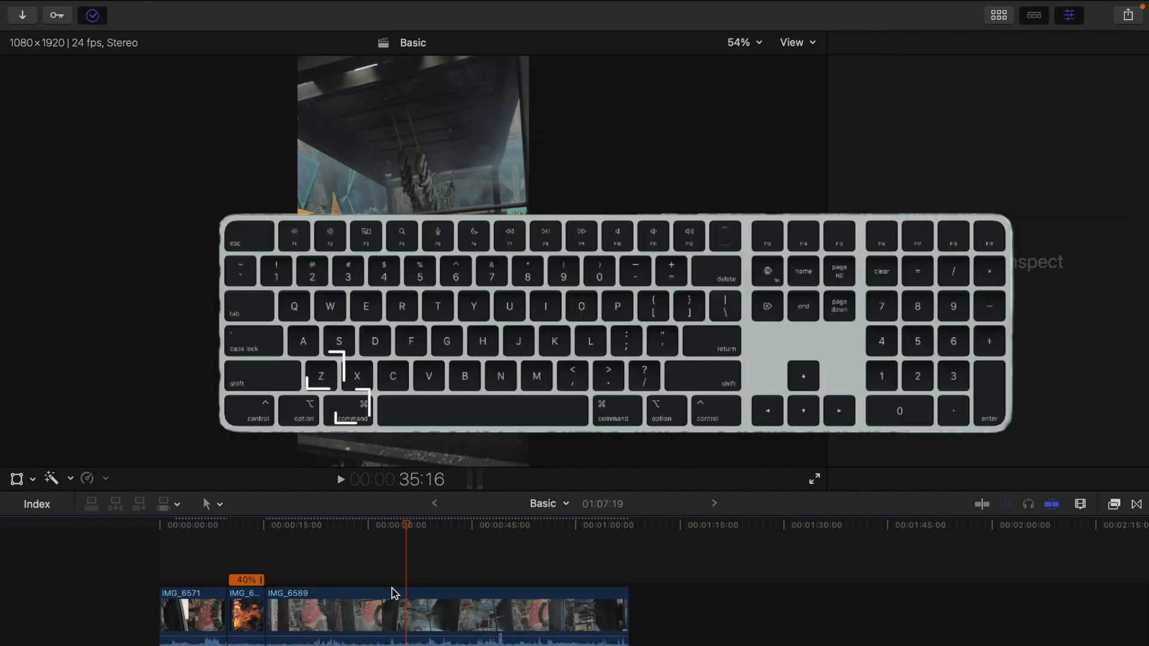
pyautogui.press('super+z')
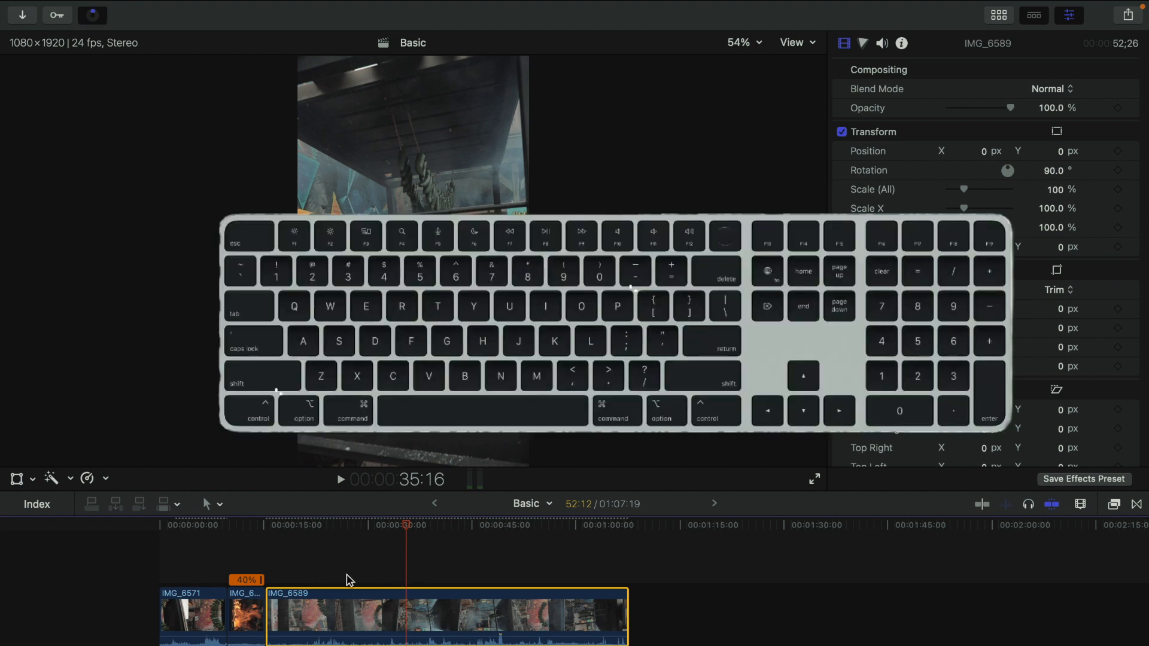
# Step: Trim the start of IMG_6589 to the playhead again and return the playhead to the timeline start
pyautogui.hotkey('alt', '[')
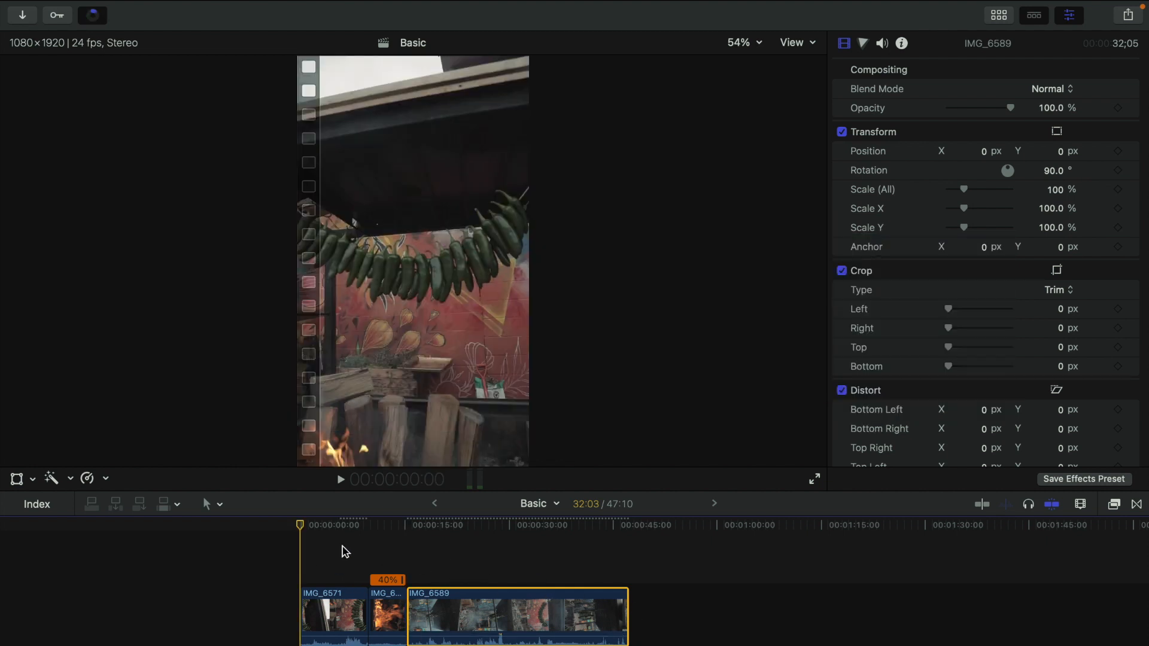
pyautogui.click(308, 544)
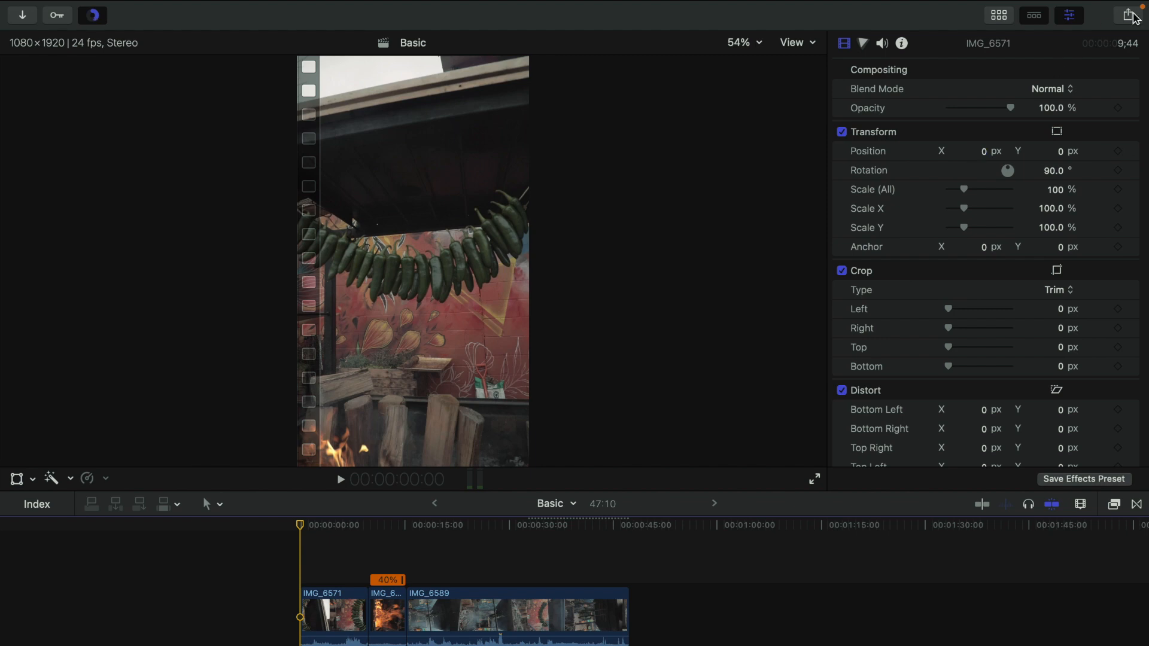
# Step: Open Export File, check the Settings with Video and Audio format, and continue
pyautogui.click(1129, 16)
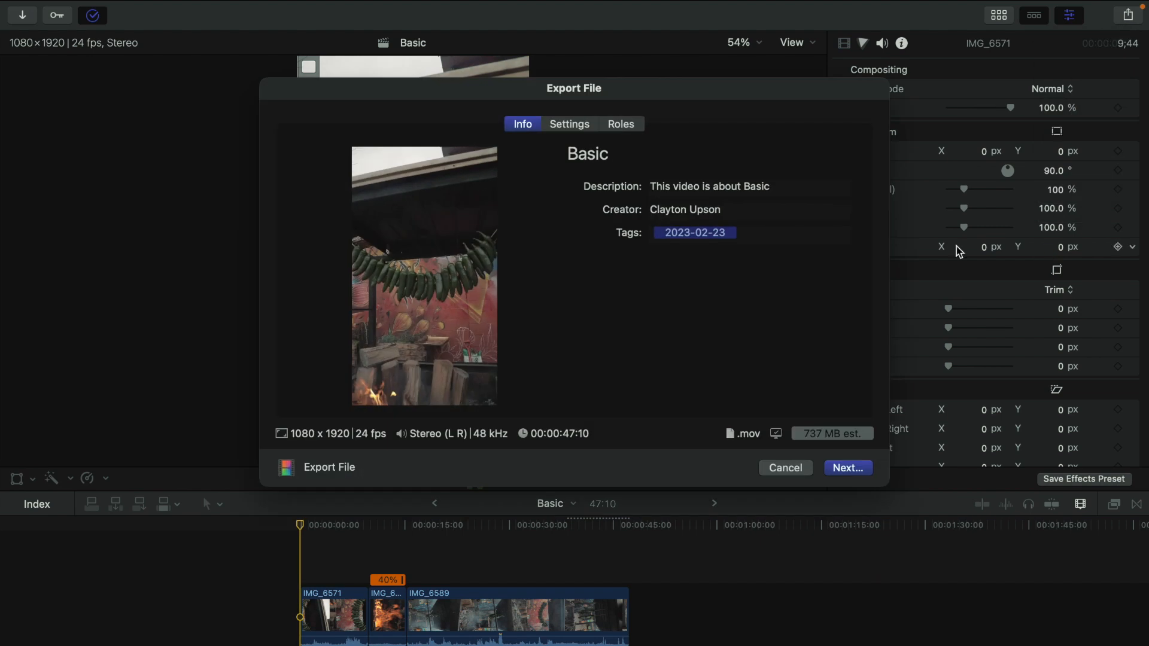
pyautogui.click(705, 189)
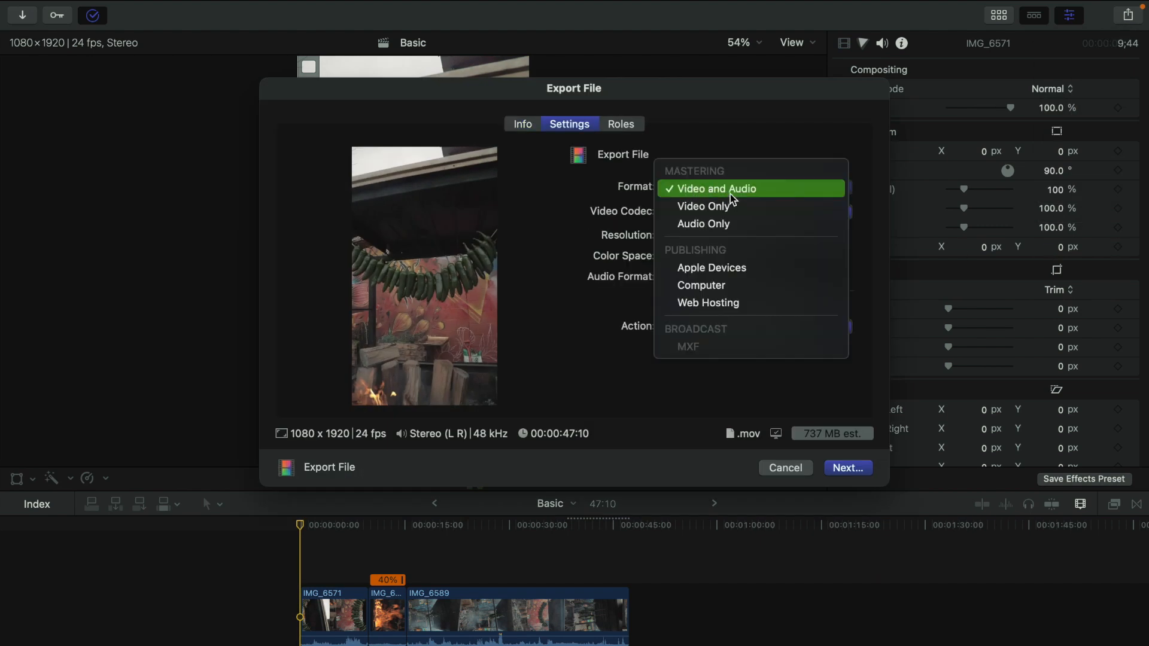
pyautogui.click(732, 152)
pyautogui.click(860, 468)
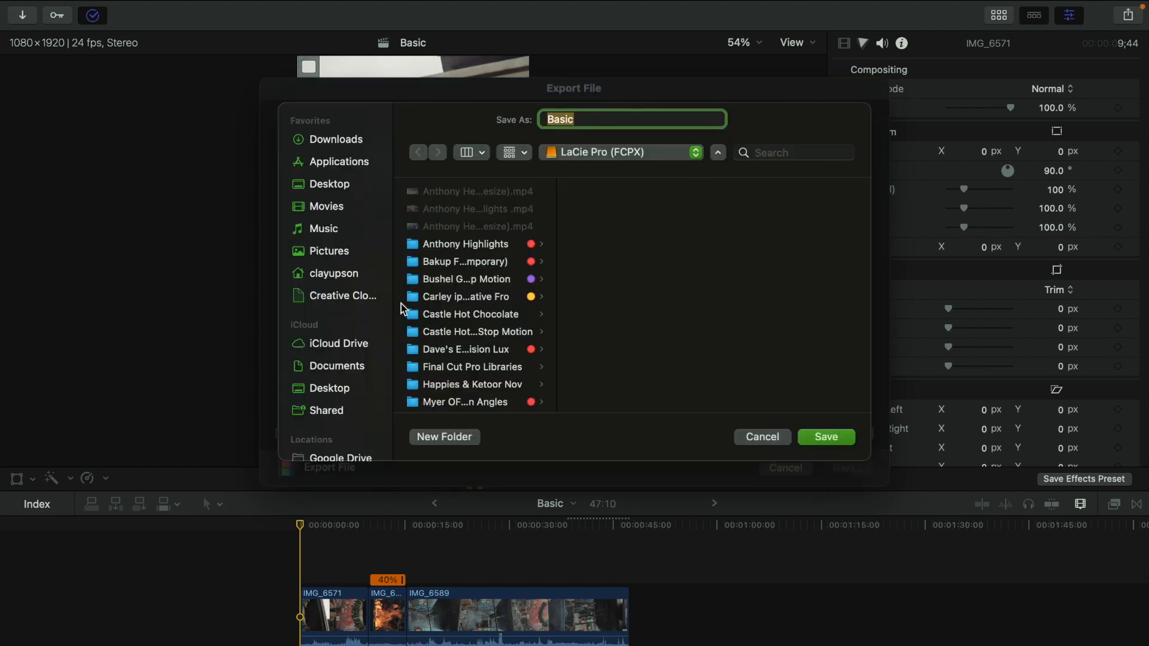
# Step: Save the export as Basic on the LaCie D2 (FCPX) drive
pyautogui.scroll(-5, 432, 284)
pyautogui.scroll(5, 483, 280)
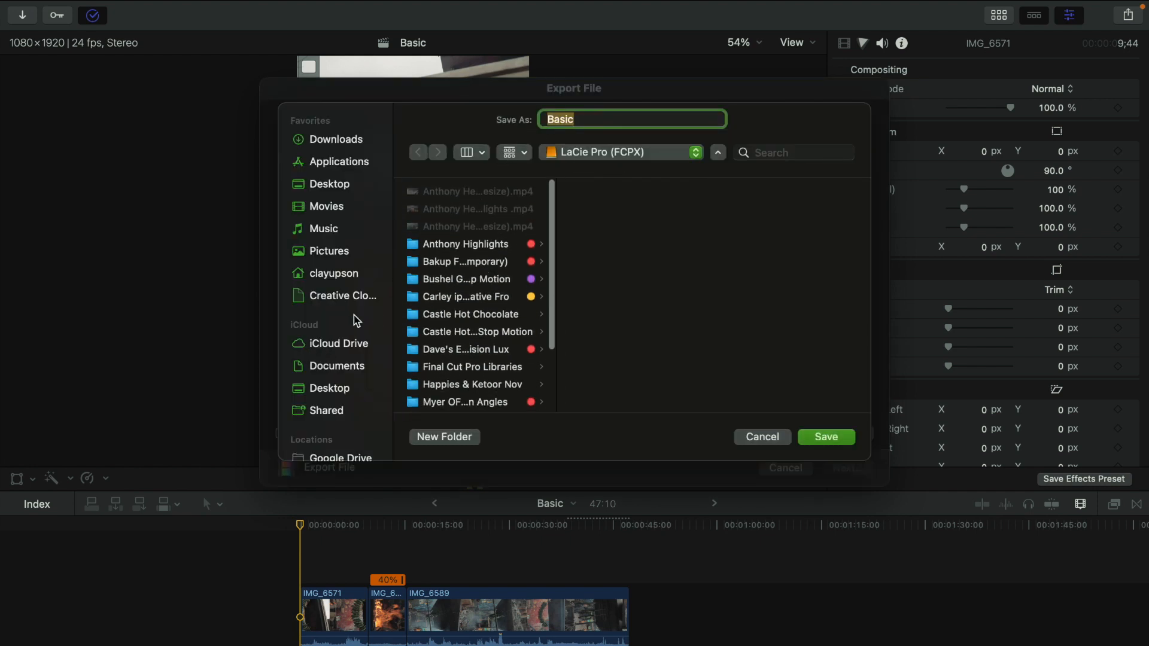
pyautogui.click(349, 274)
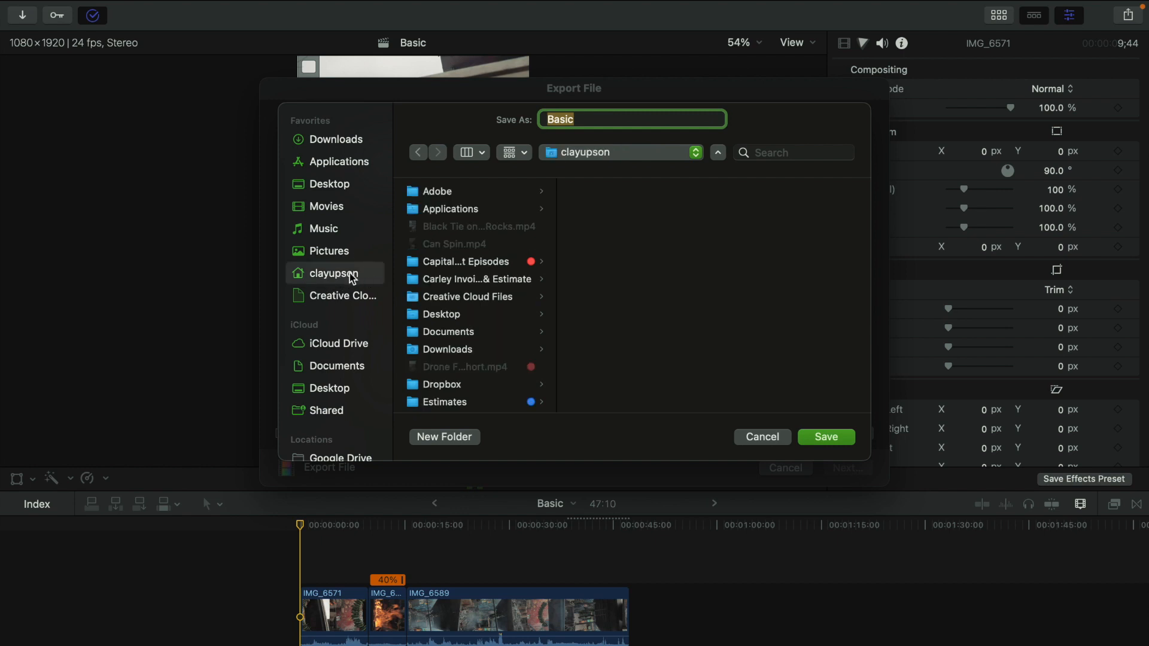
pyautogui.scroll(-10, 467, 260)
pyautogui.scroll(5, 499, 289)
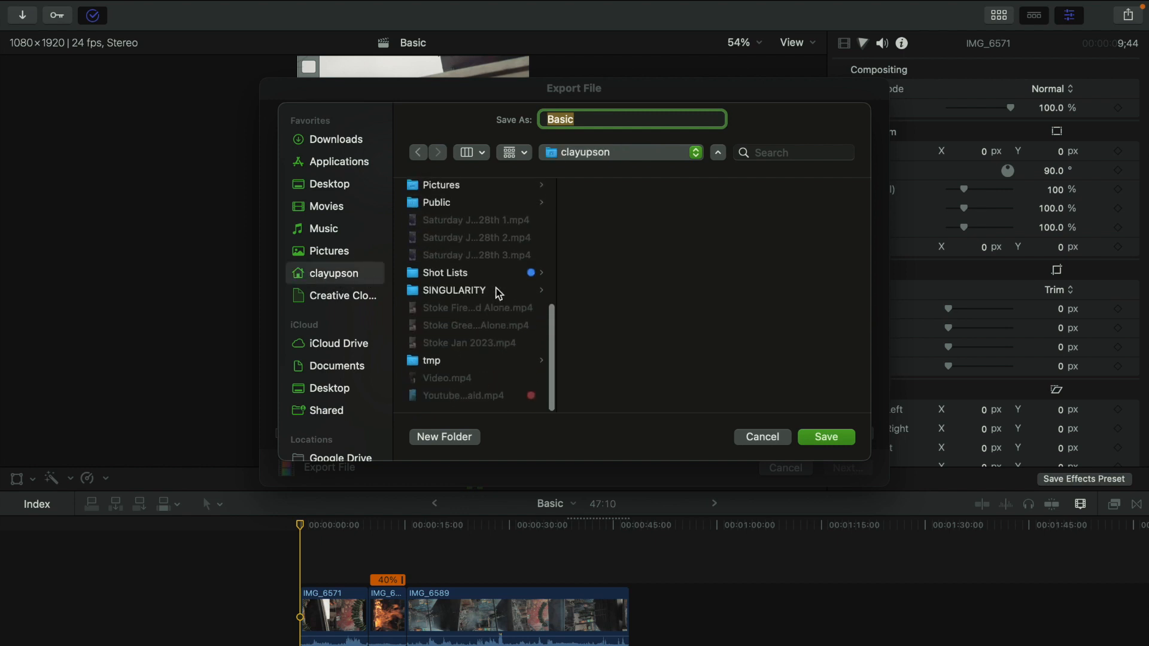
pyautogui.scroll(-5, 341, 323)
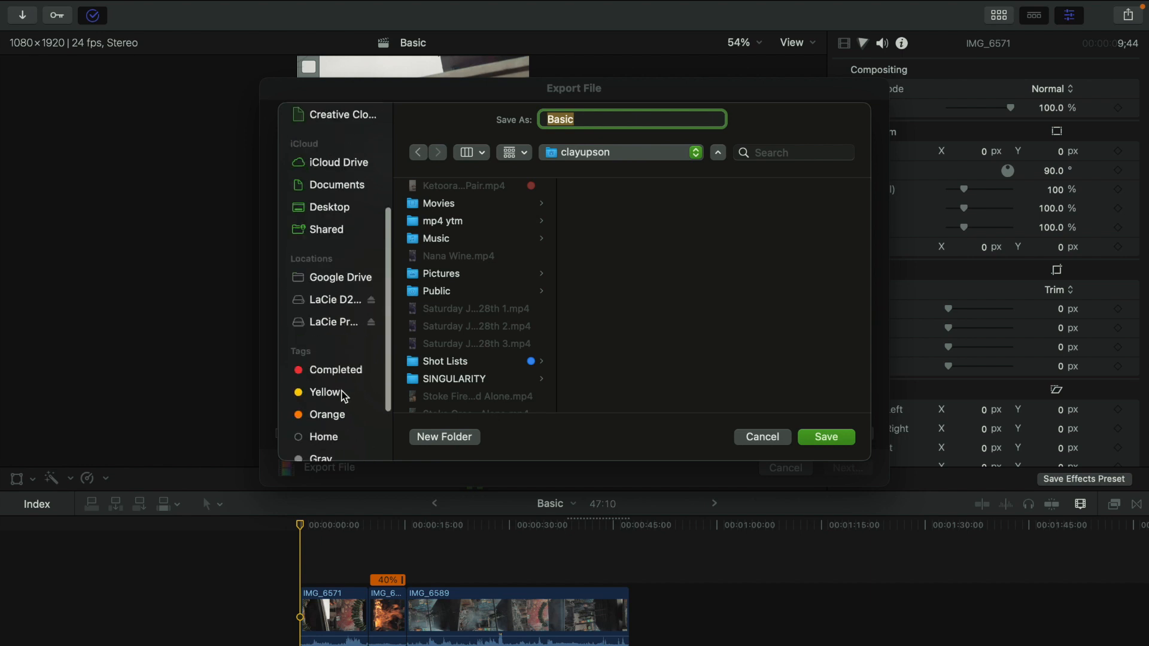
pyautogui.click(342, 230)
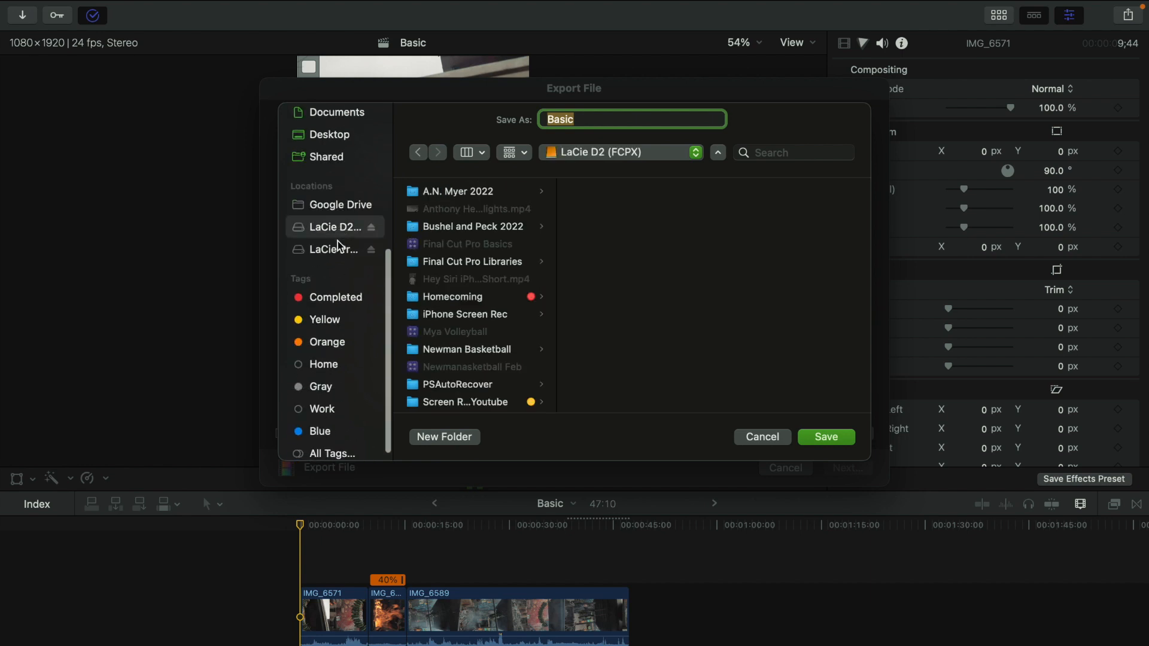
pyautogui.click(338, 251)
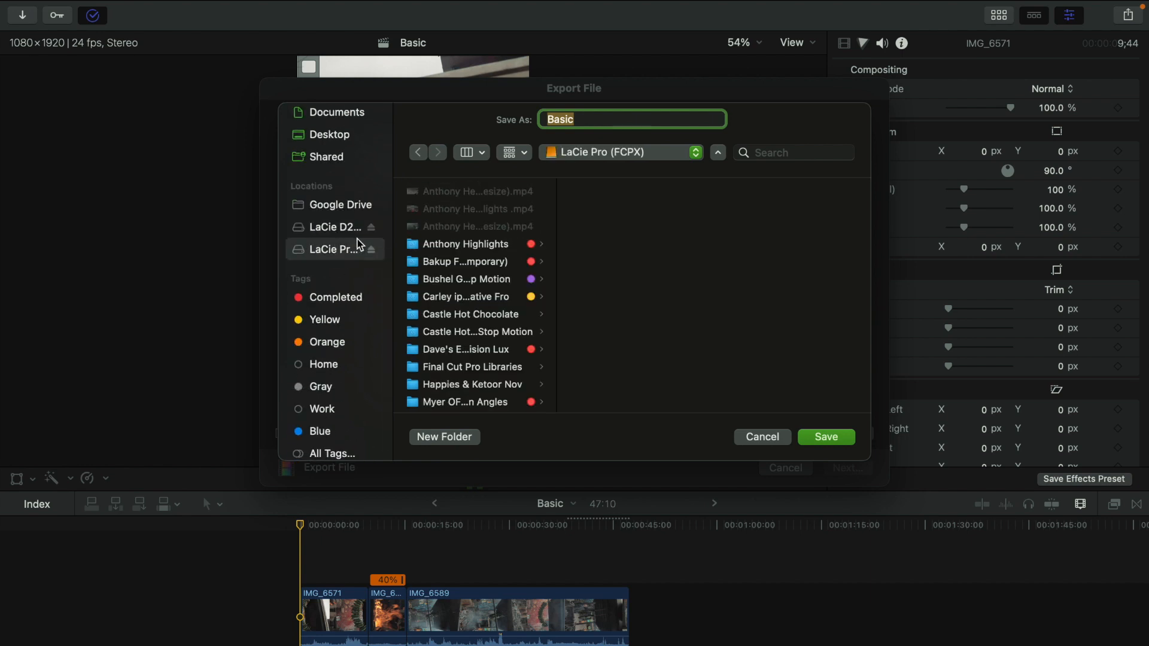
pyautogui.click(346, 227)
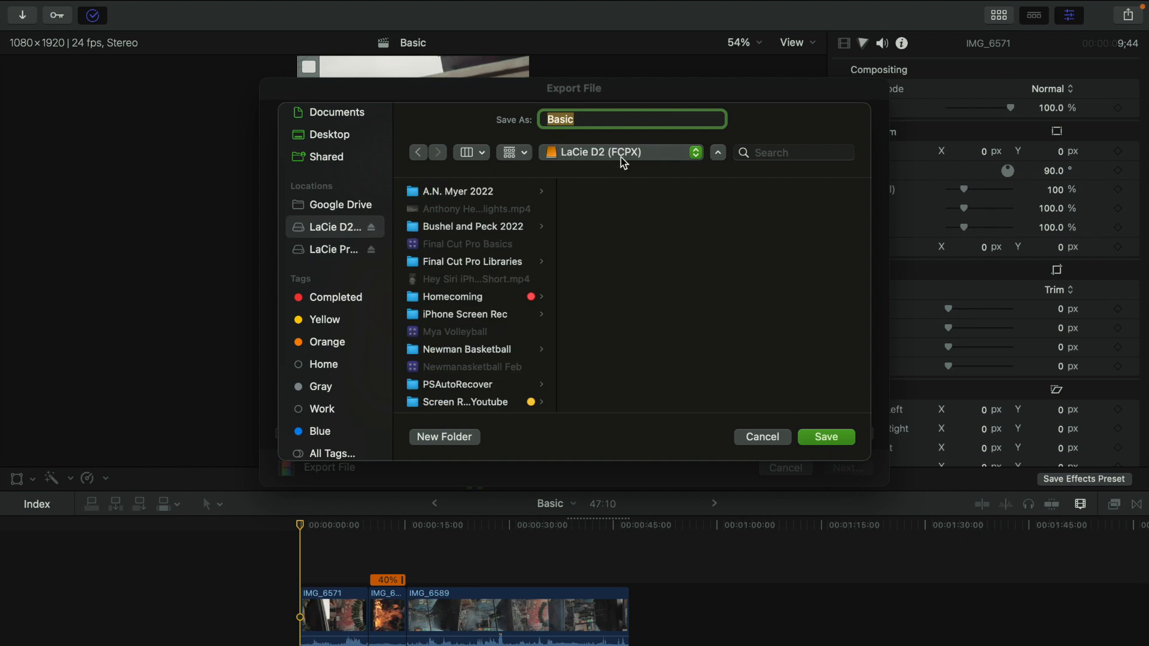
pyautogui.click(833, 437)
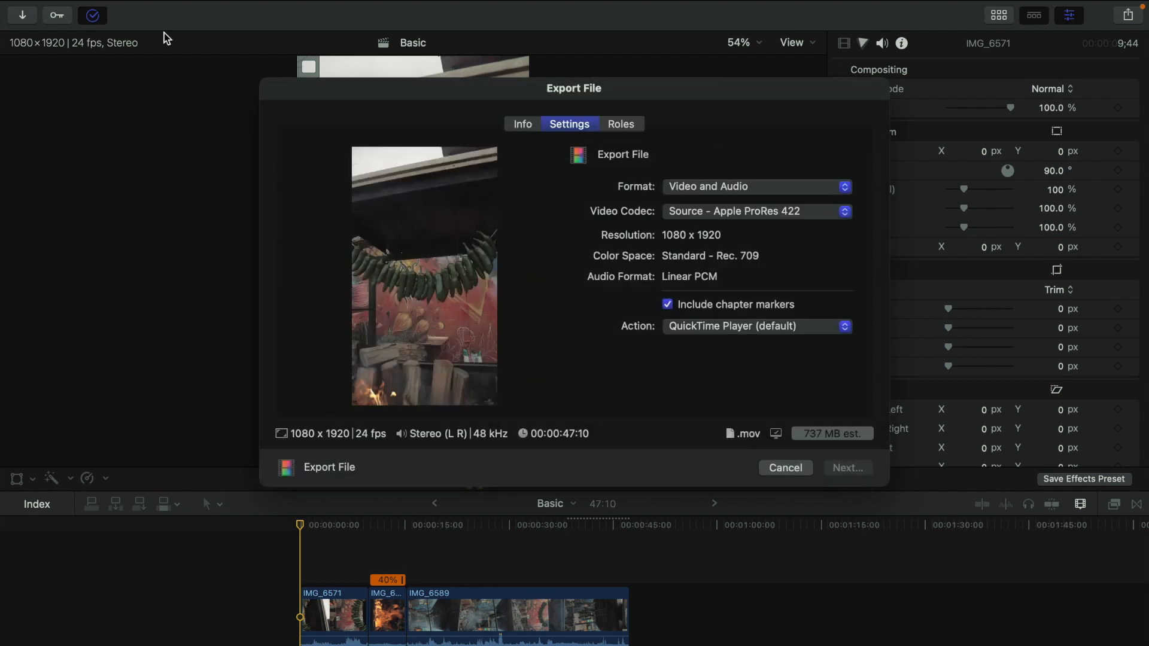
# Step: Open Background Tasks and expand the Sharing progress
pyautogui.click(94, 16)
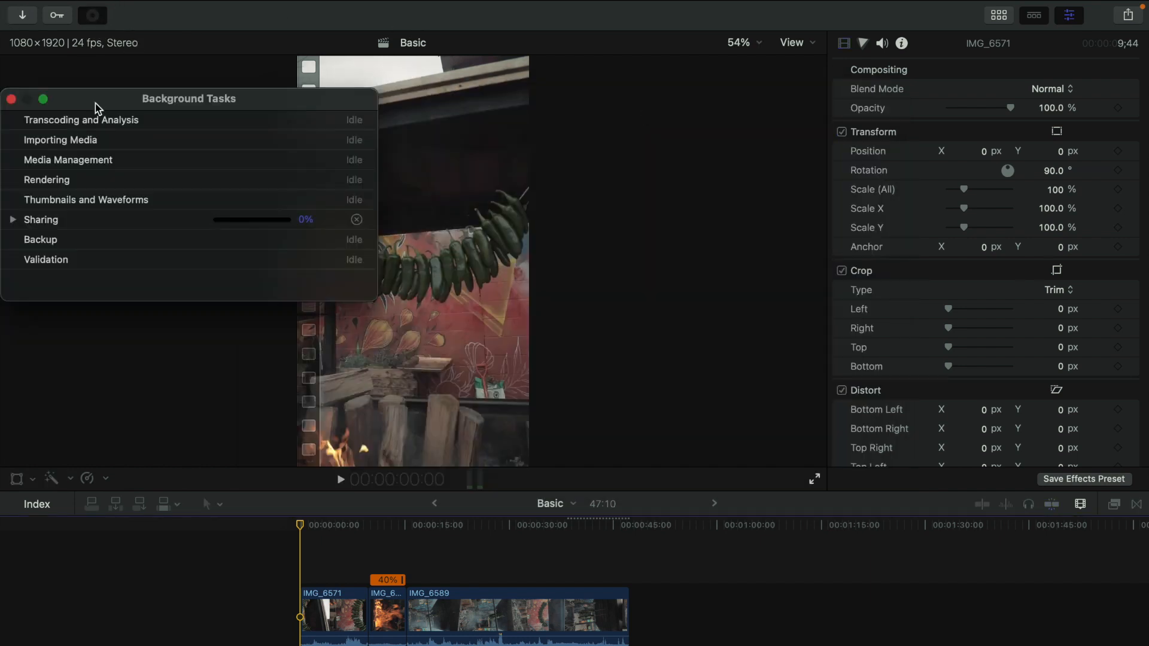
pyautogui.click(15, 220)
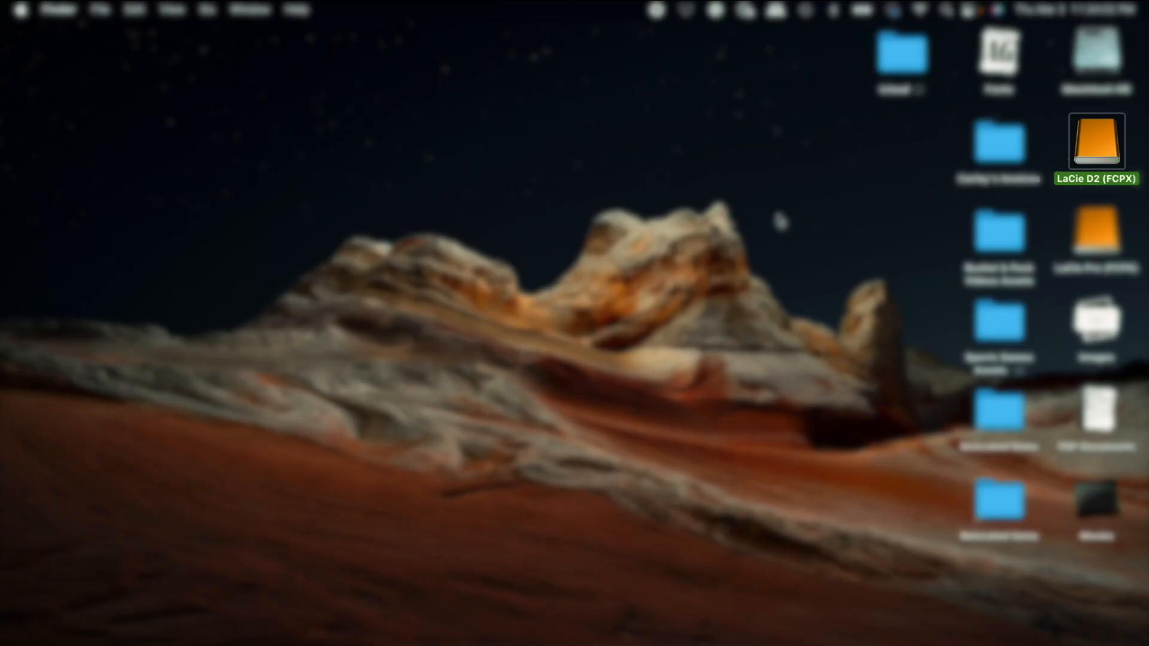
# Step: Switch to Finder, open the LaCie D2 (FCPX) drive, and AirDrop Basic.mov to the owner's iPhone
pyautogui.doubleClick(1103, 164)
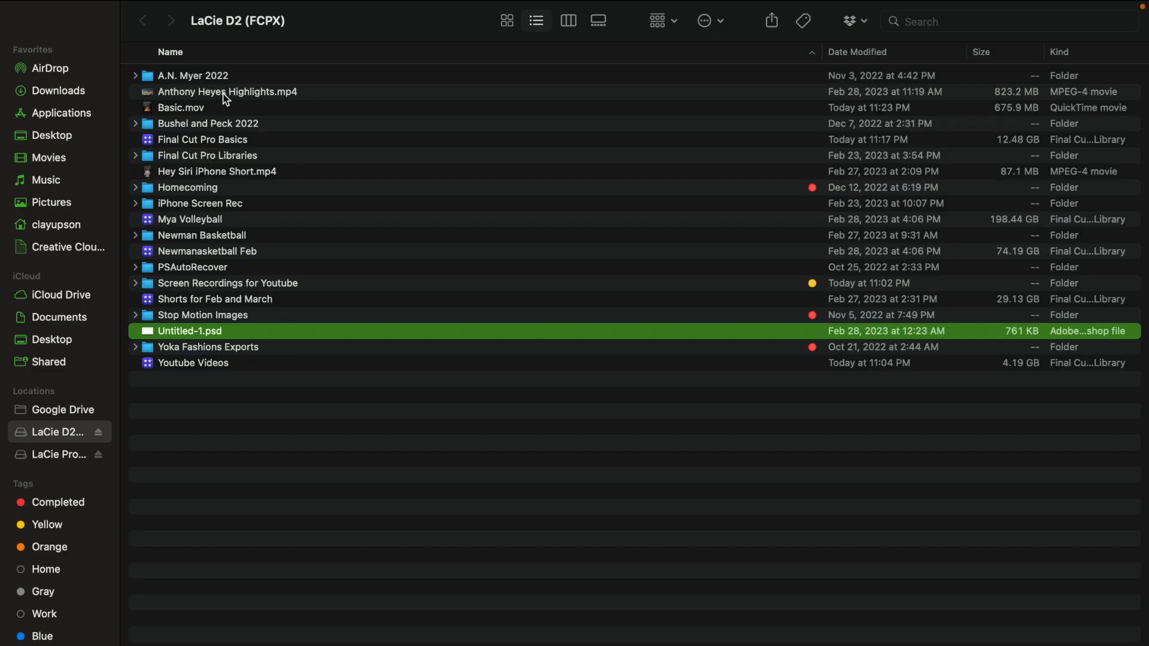
pyautogui.click(225, 107)
pyautogui.rightClick(225, 106)
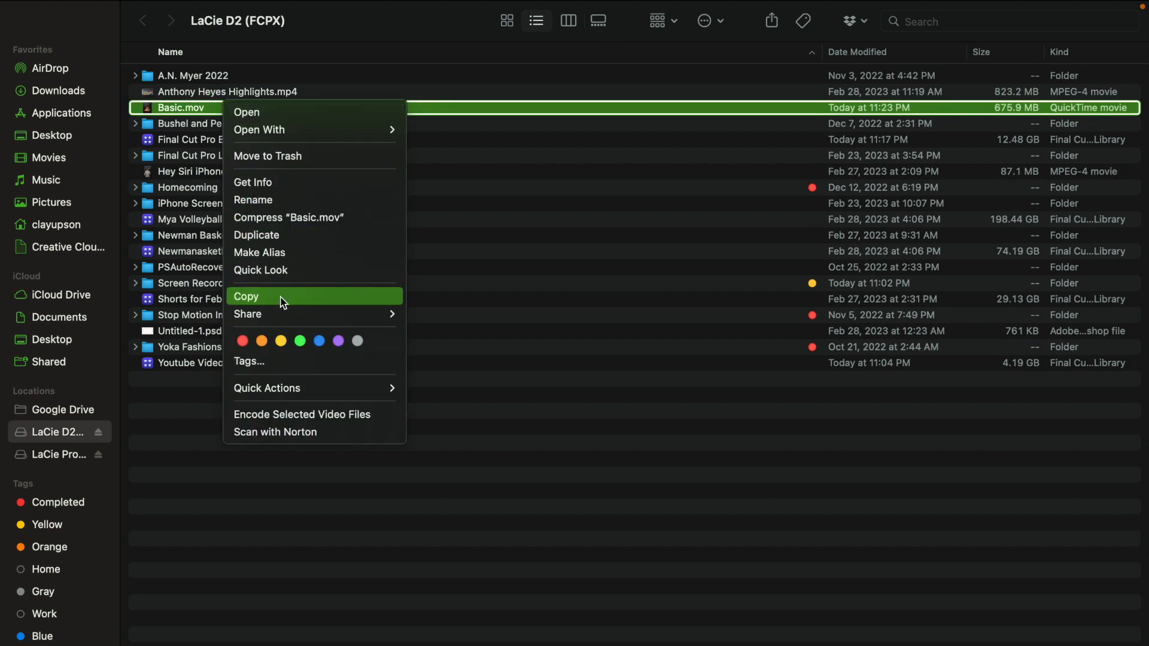
pyautogui.moveTo(311, 313)
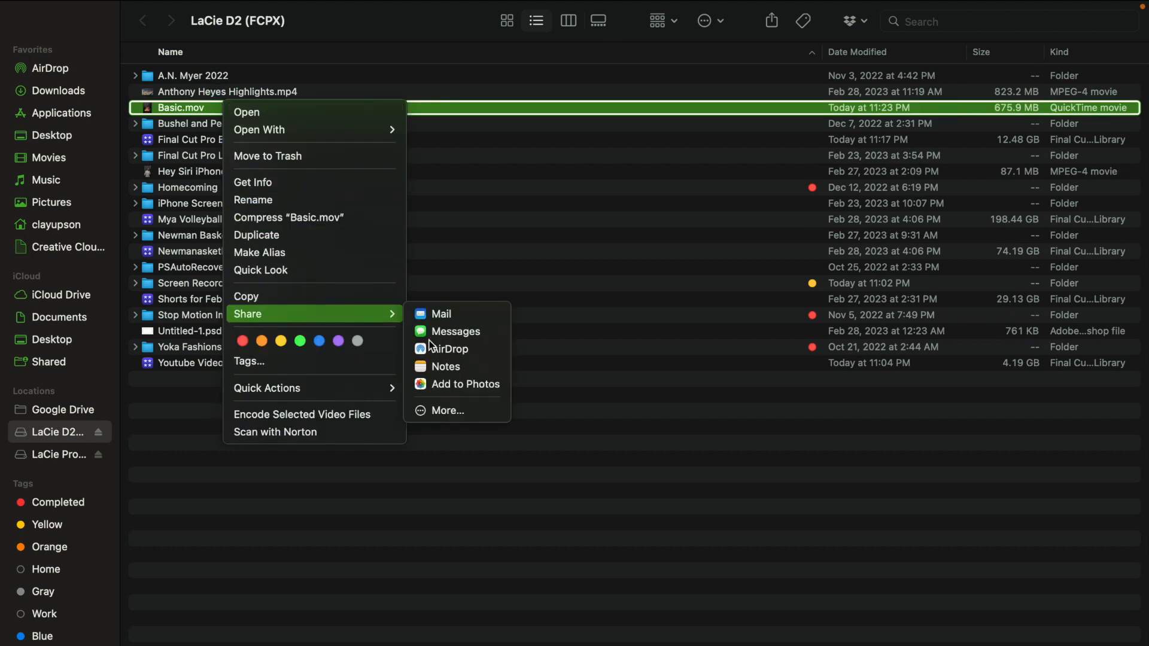
pyautogui.click(475, 347)
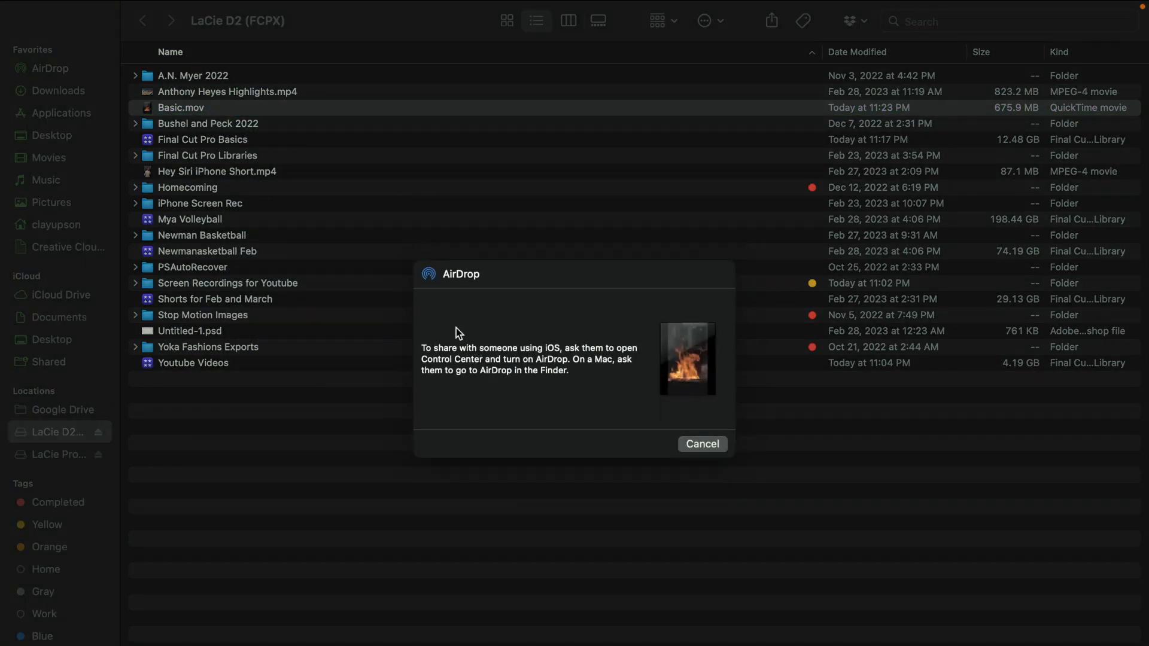
pyautogui.click(490, 334)
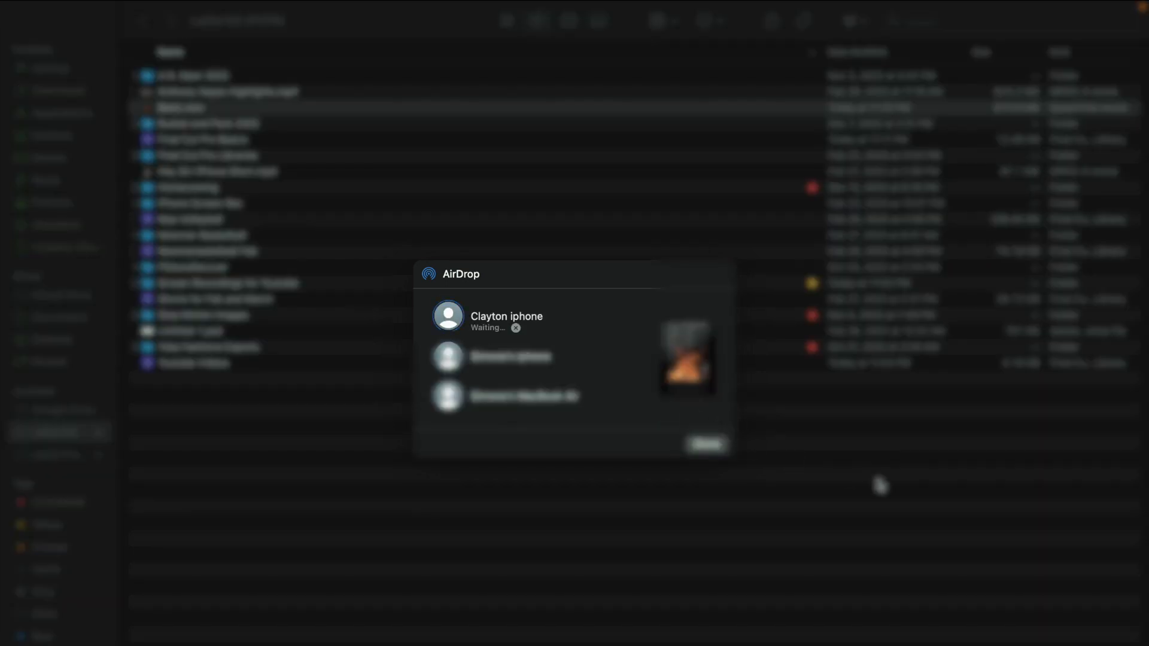